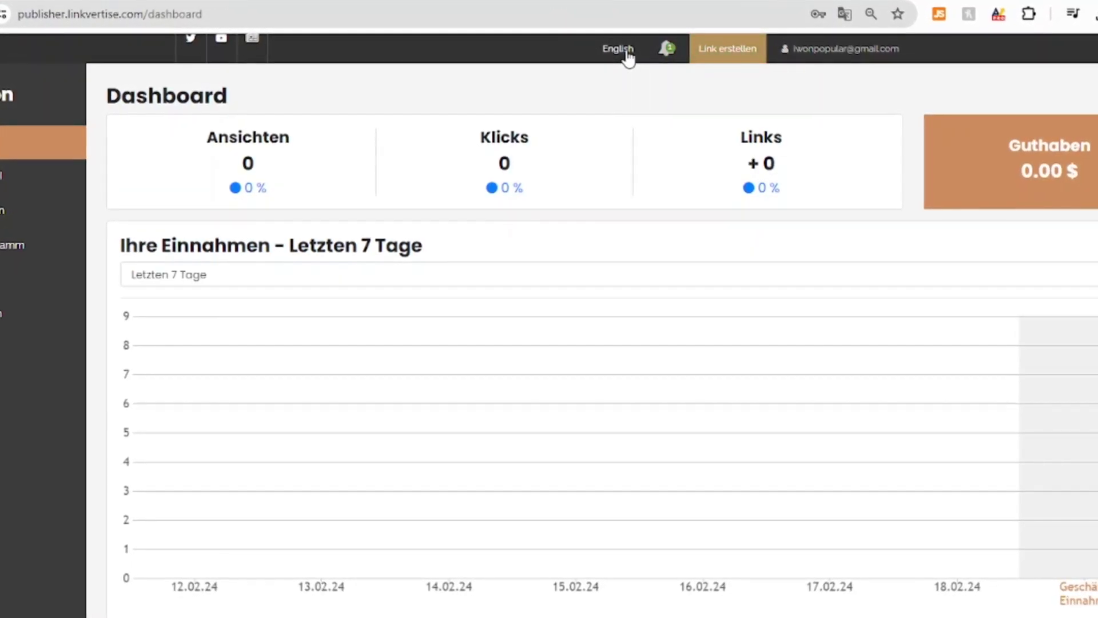
Switch the publisher dashboard's language to English.
left_click(626, 56)
left_click(701, 269)
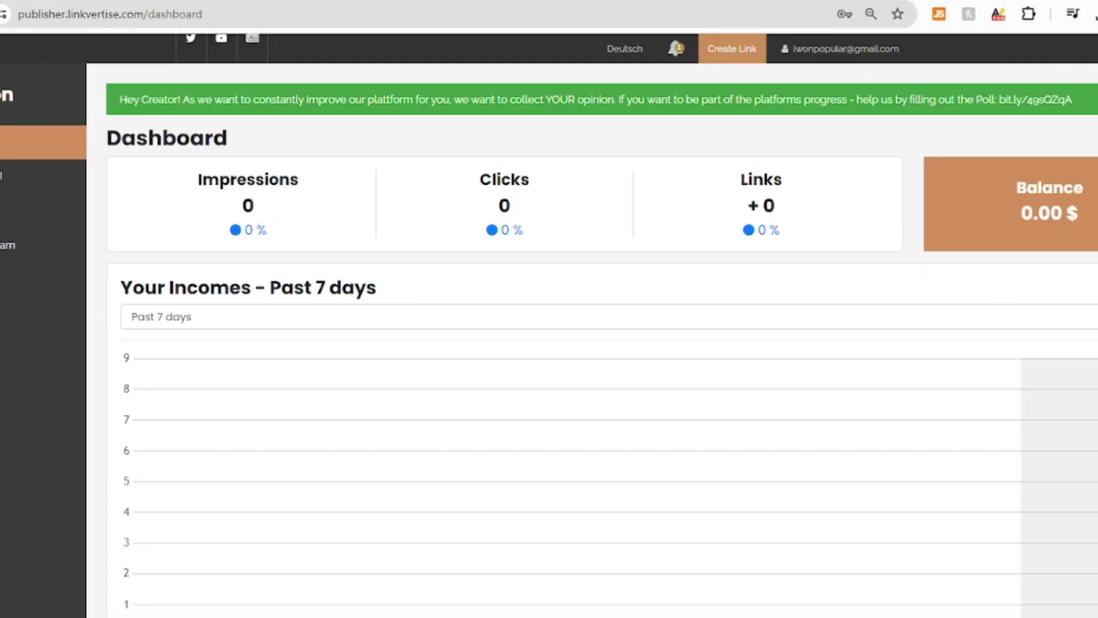
Look through the dashboard's income chart, link table and program policies.
scroll(592, 326, "down", 9)
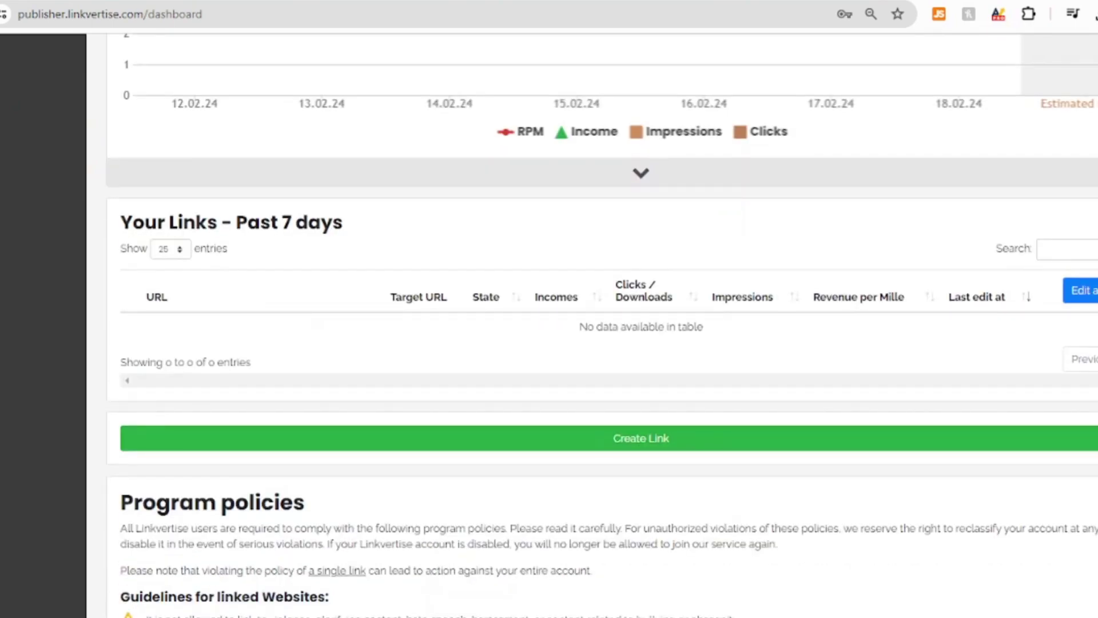
scroll(603, 325, "down", 5)
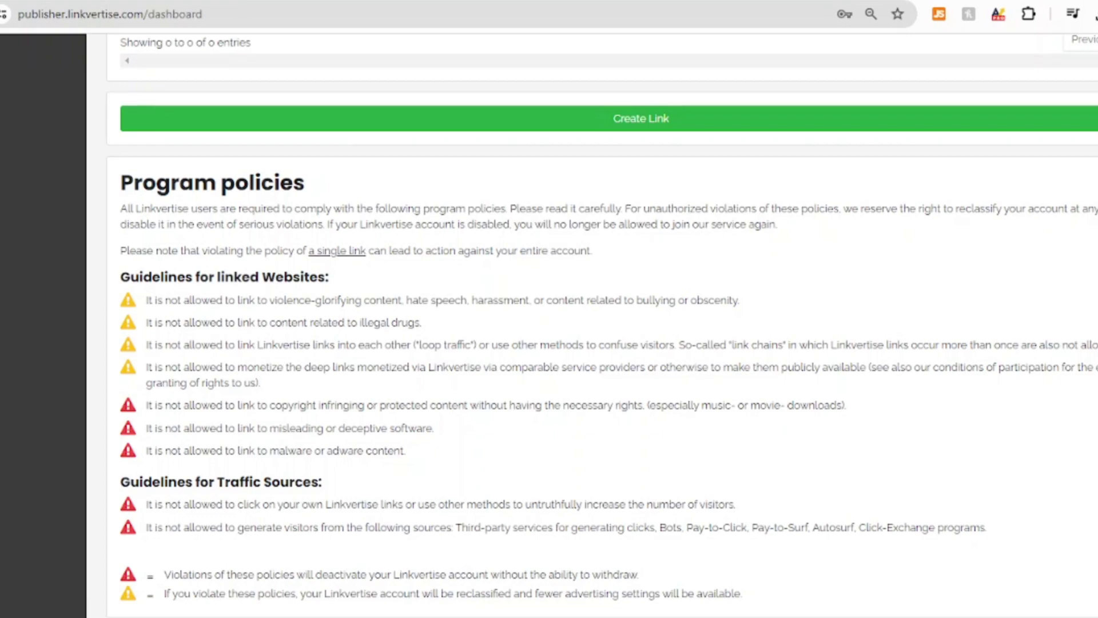
scroll(592, 326, "up", 14)
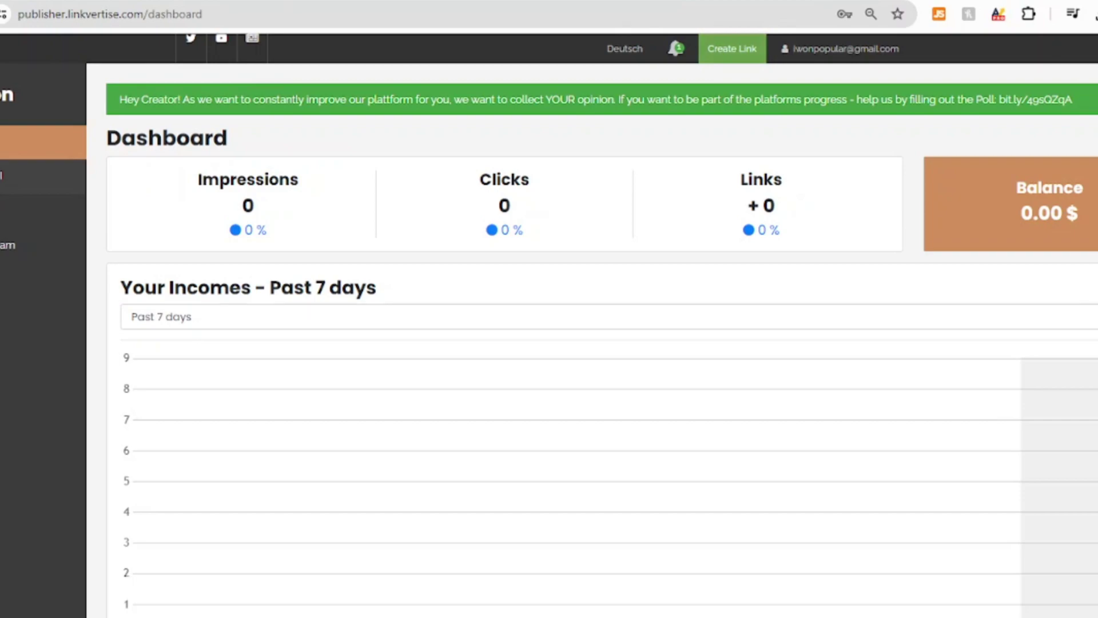
Open the Payouts page and examine the minimum and maximum payout limits, the payout request form and the automatic monthly payout section.
left_click(34, 176)
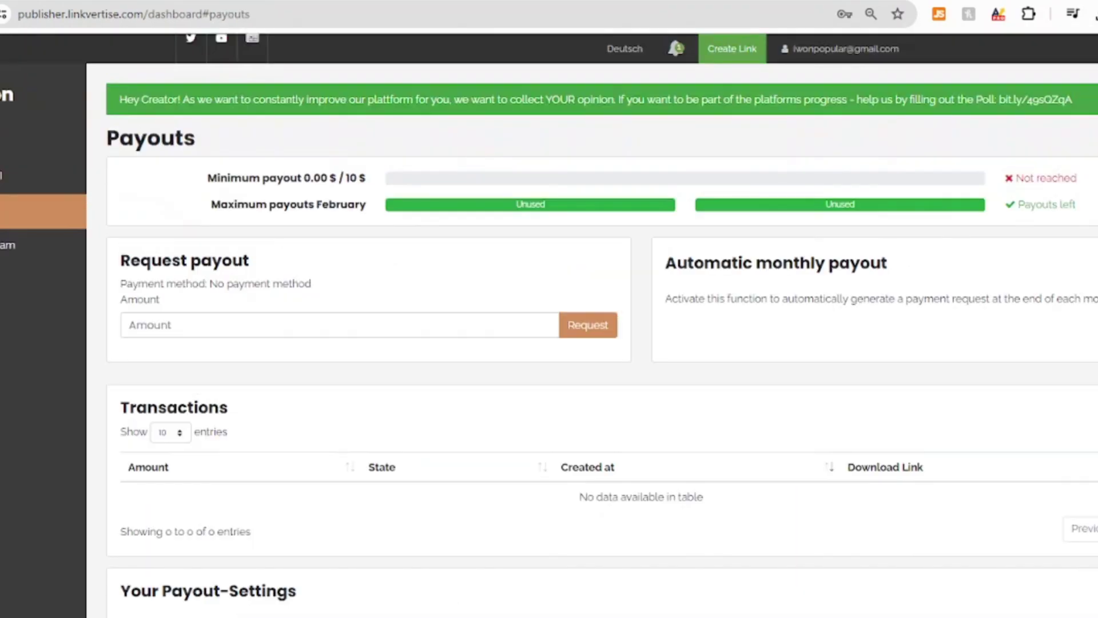
left_click_drag(202, 179, 373, 187)
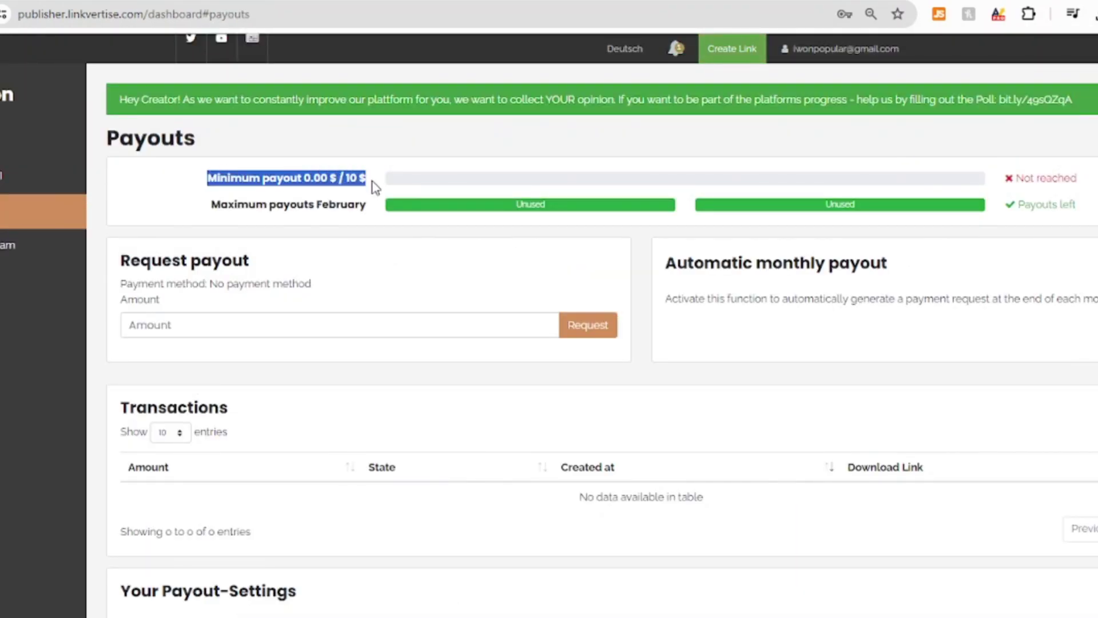
left_click_drag(209, 204, 393, 209)
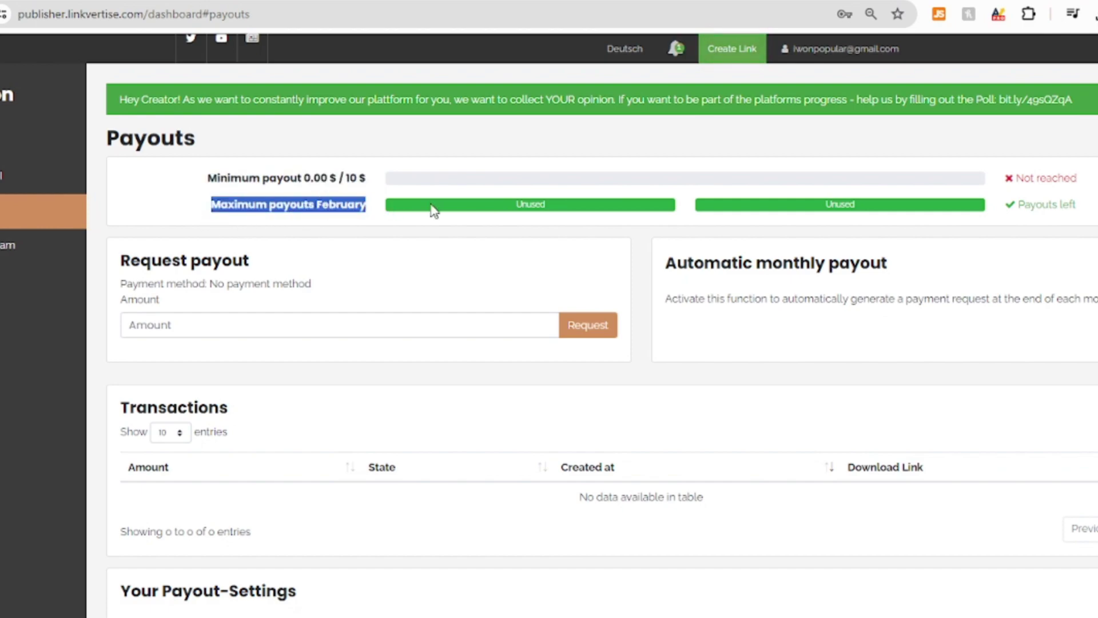
scroll(592, 344, "down", 2)
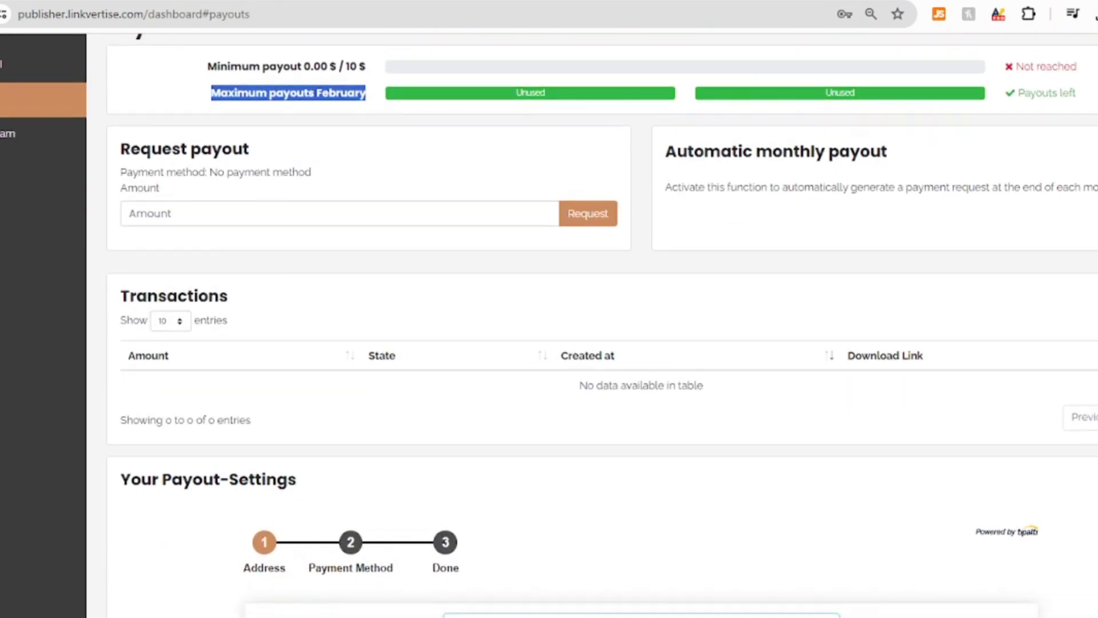
left_click(262, 212)
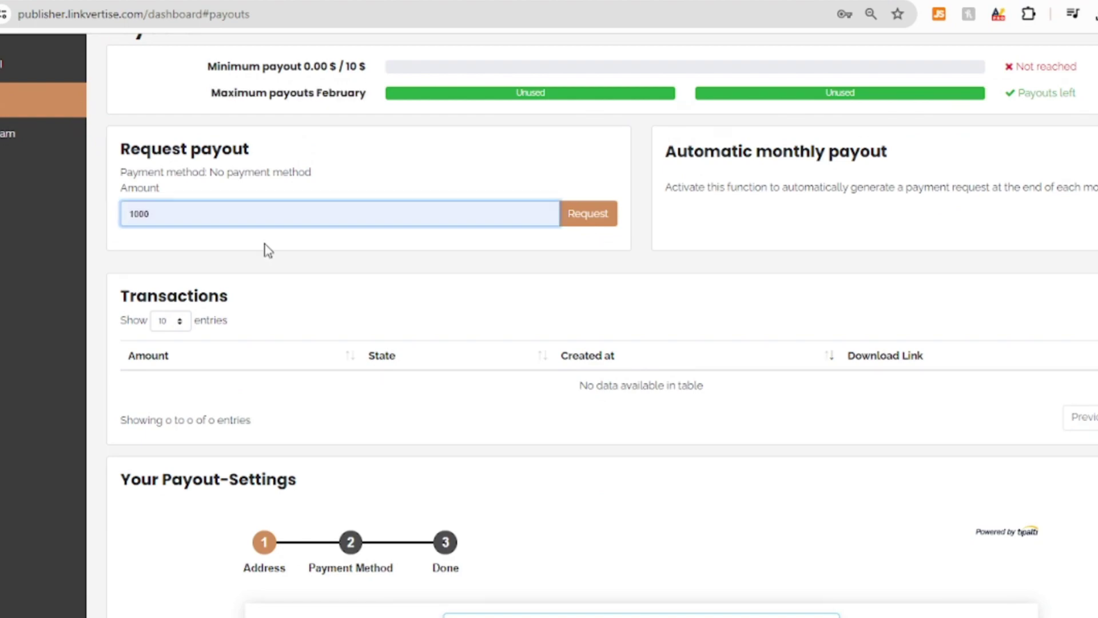
left_click(952, 276)
scroll(592, 324, "down", 1)
scroll(592, 324, "up", 2)
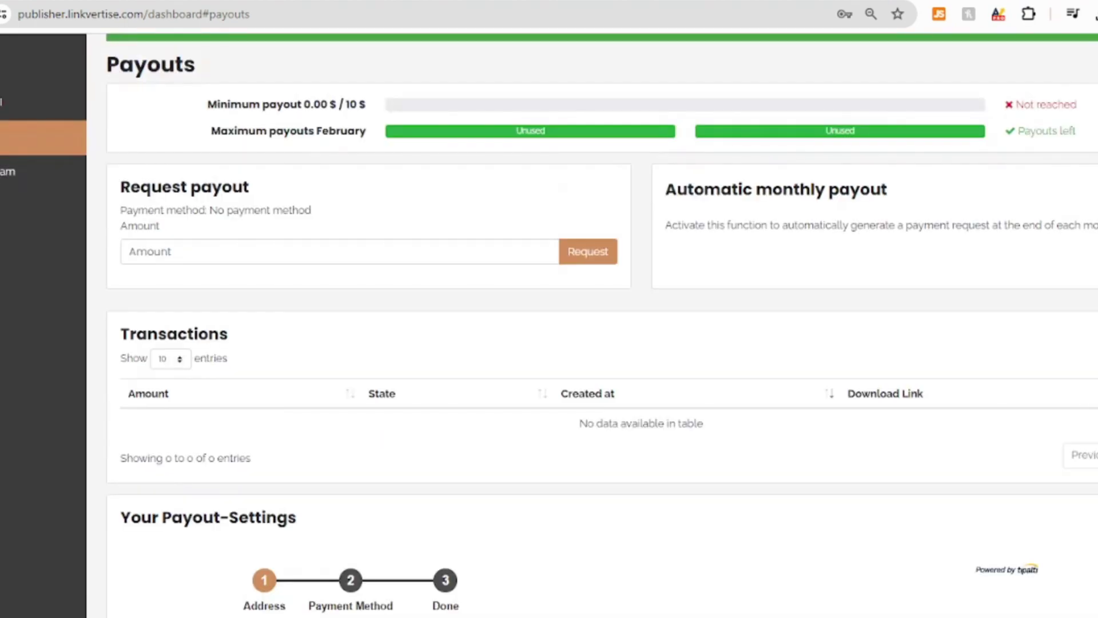
Examine the payout settings, including the address and payment method stages and the 2-step verification form.
scroll(549, 325, "down", 4)
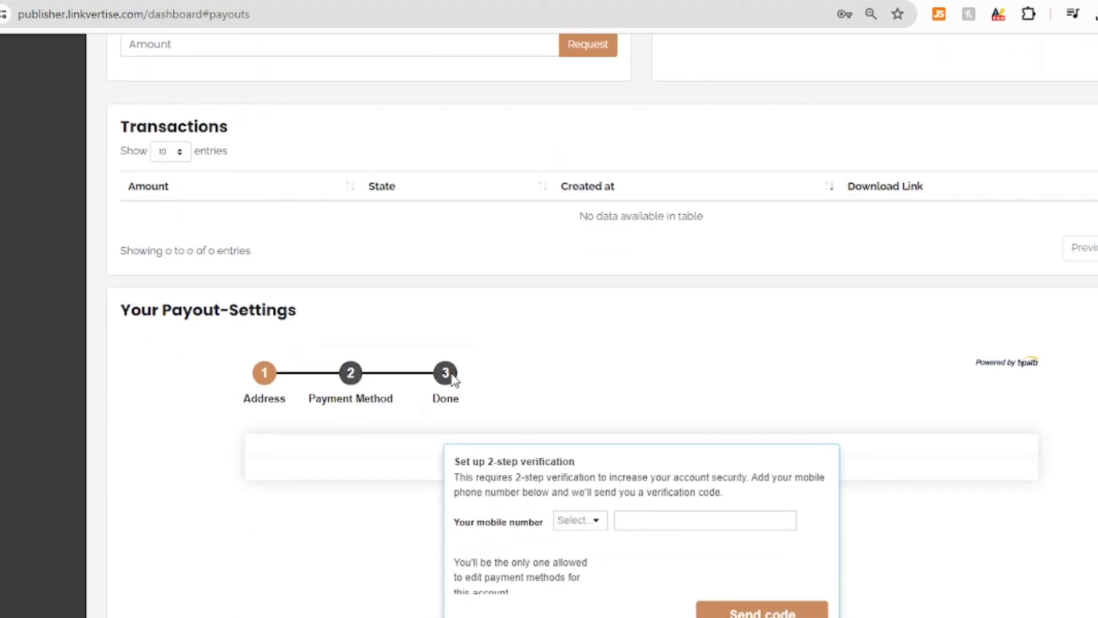
scroll(603, 328, "down", 4)
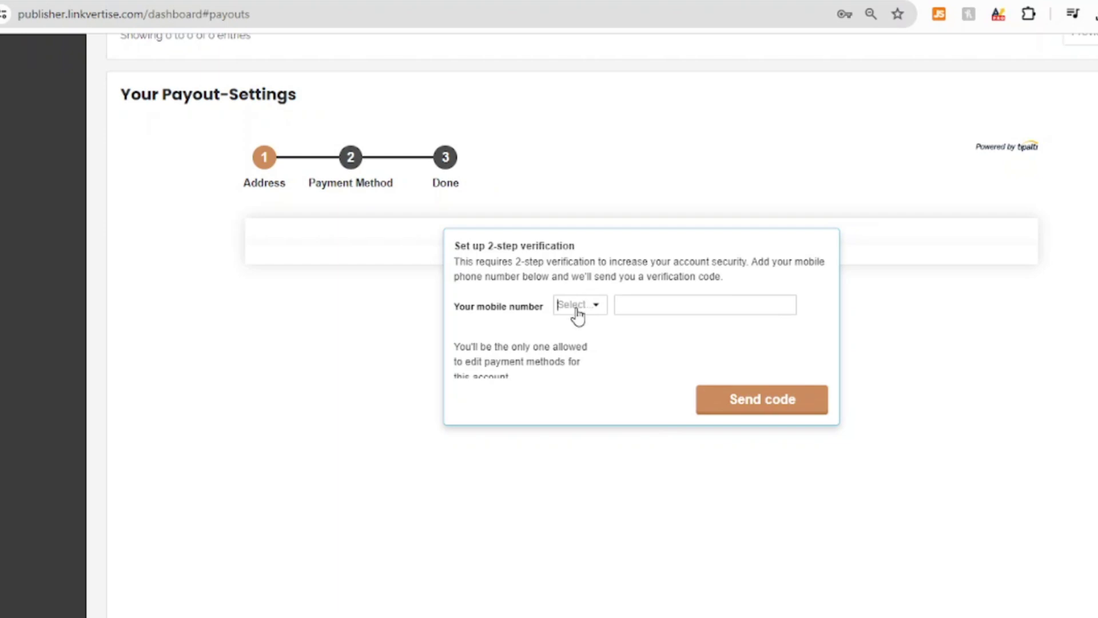
scroll(603, 325, "down", 1)
scroll(603, 325, "up", 10)
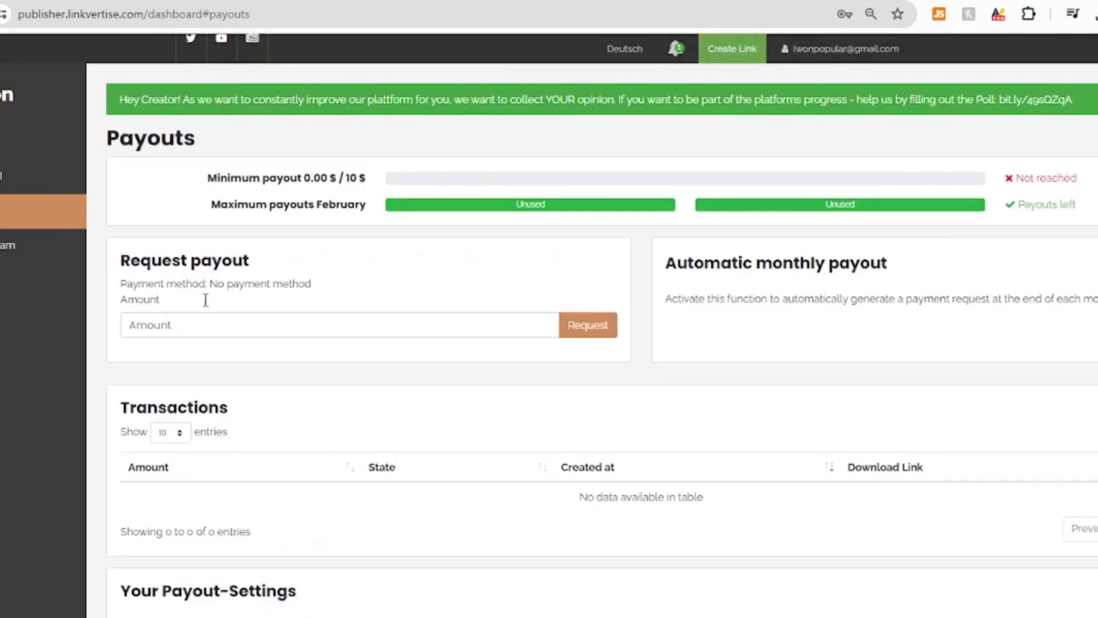
Open the Affiliate Program page and examine the affiliate URL, the advertising material for YouTubers and the referral commission statement.
left_click(23, 245)
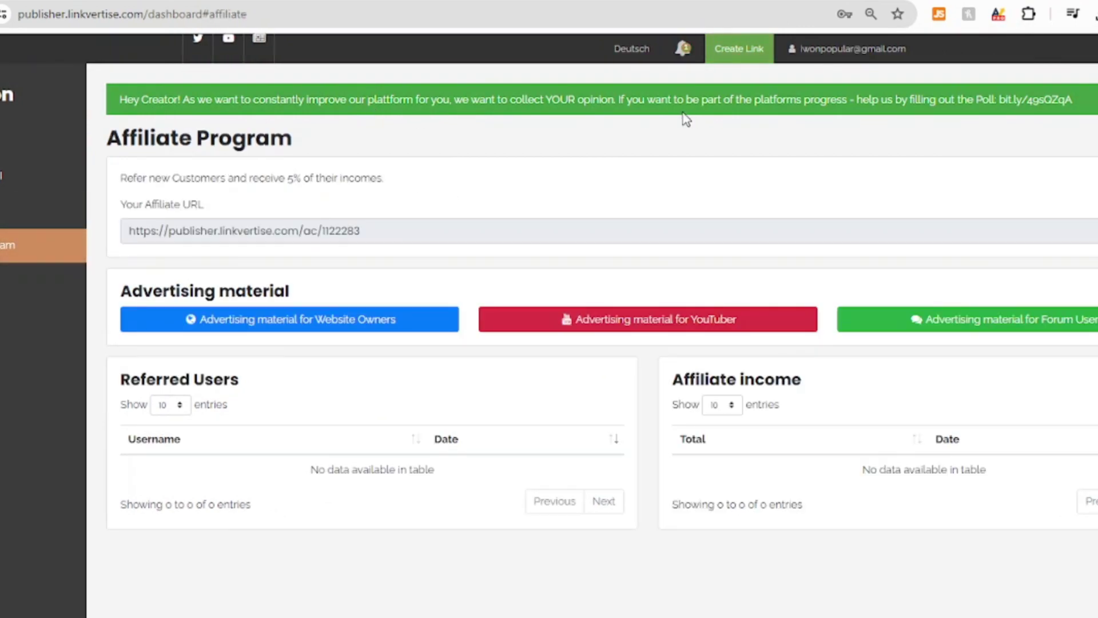
scroll(814, 192, "down", 1)
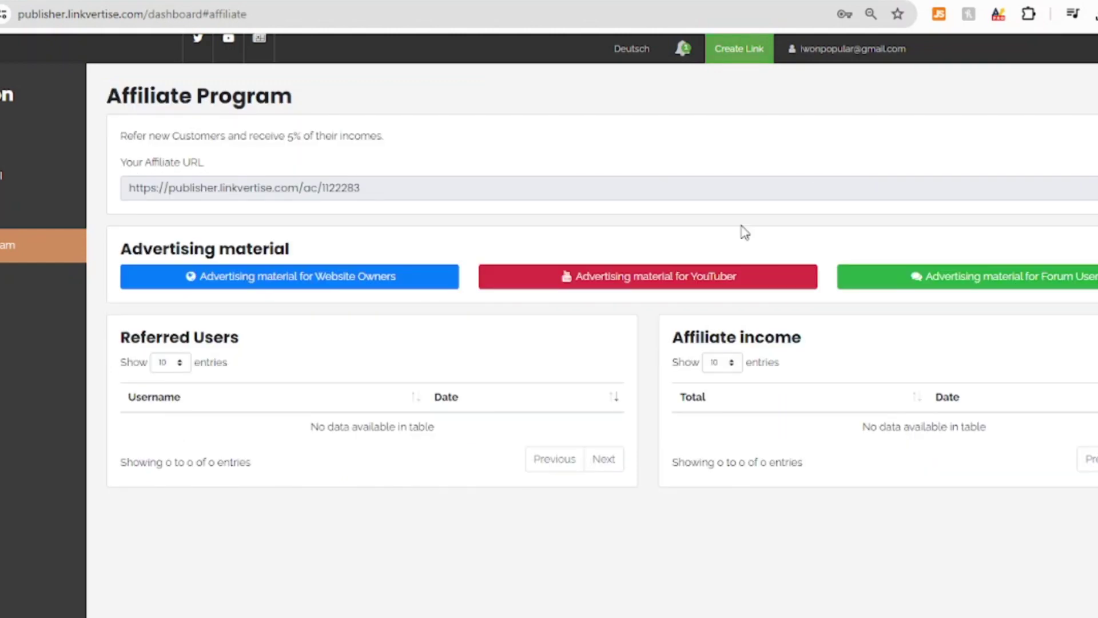
triple_click(193, 190)
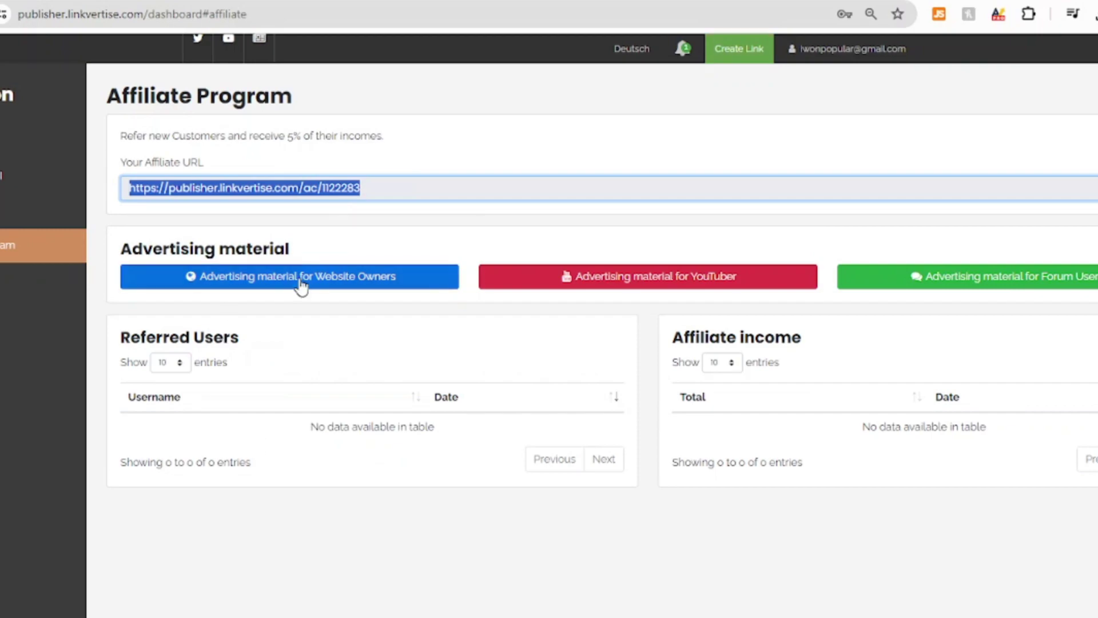
left_click(623, 279)
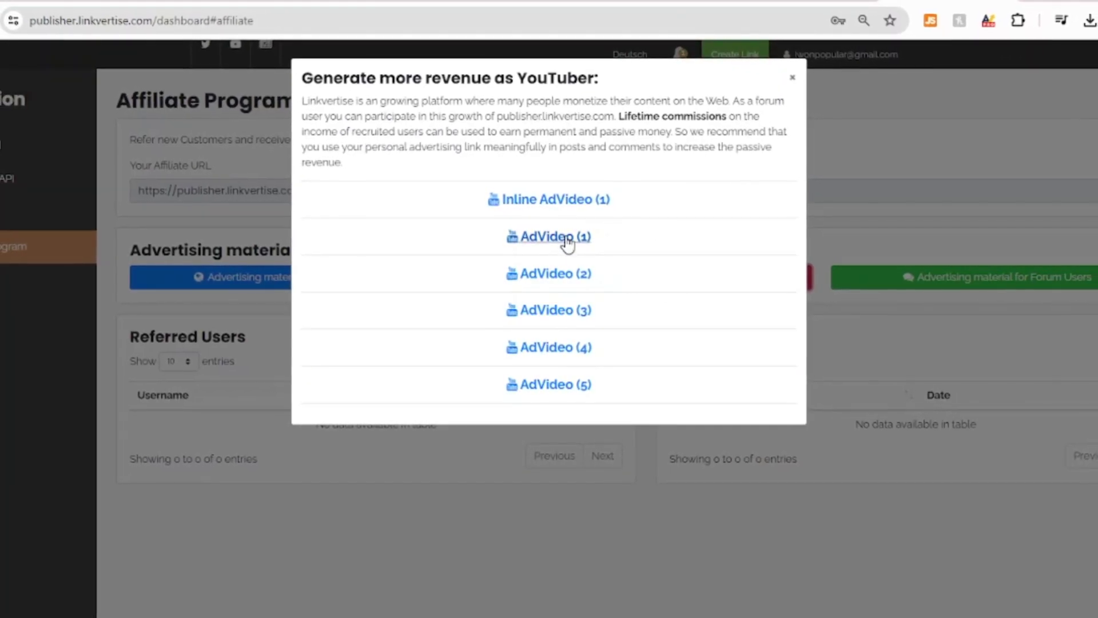
left_click(784, 87)
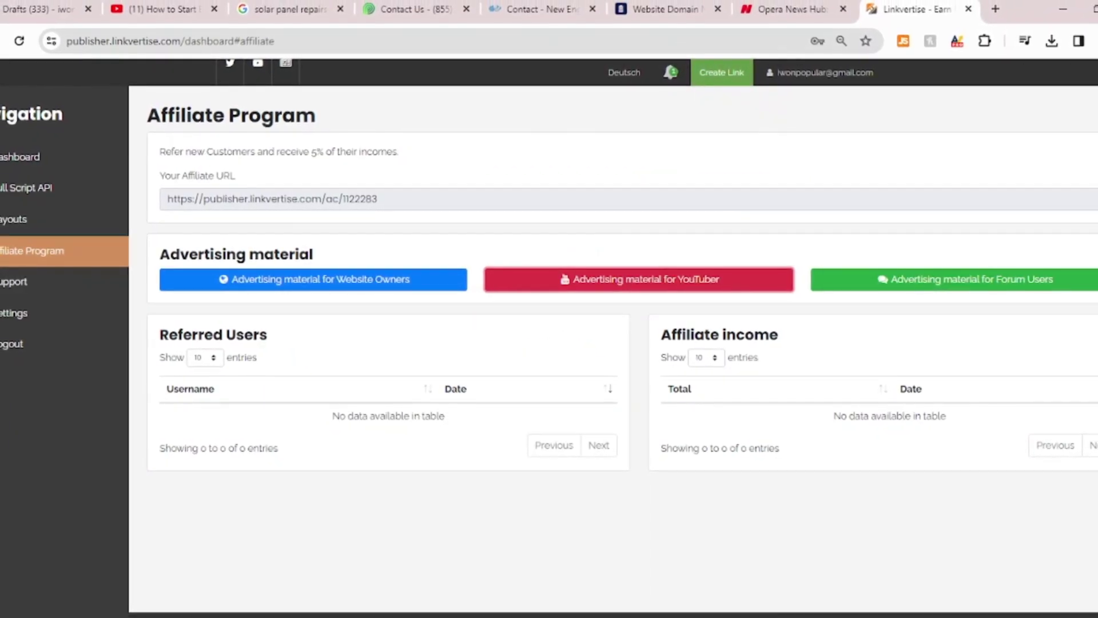
left_click_drag(159, 151, 417, 159)
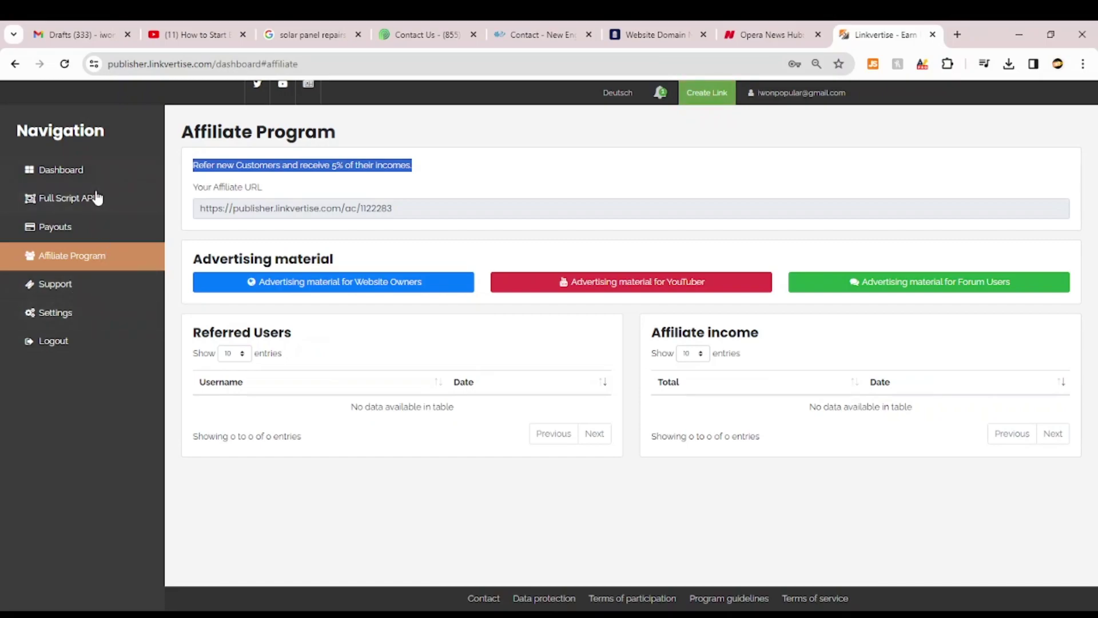
View the Full Script API page and return to the dashboard.
left_click(77, 209)
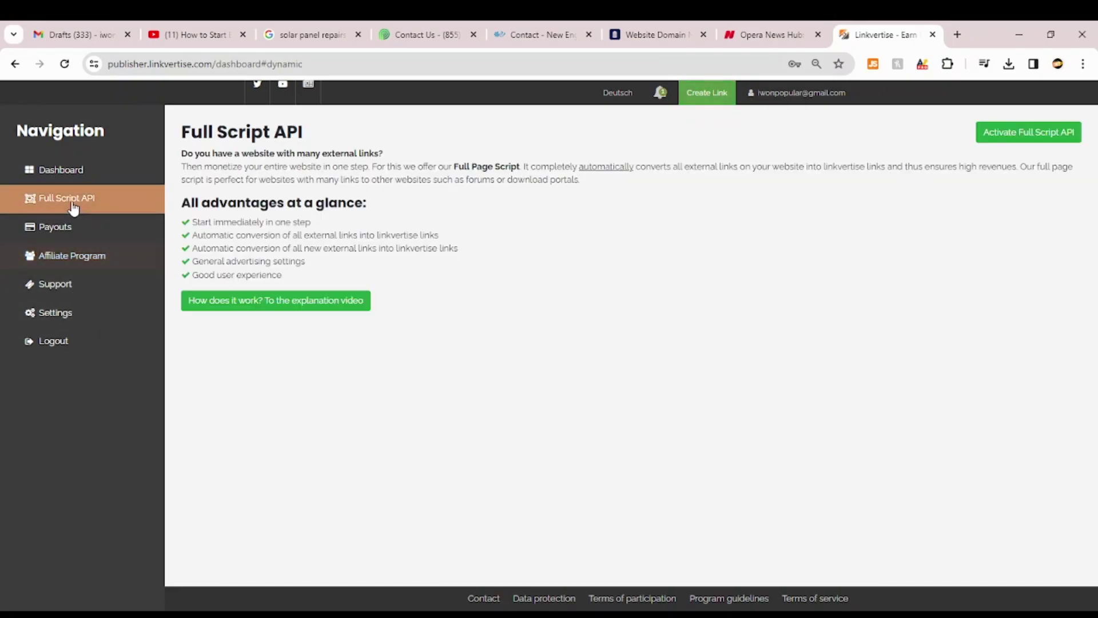
left_click(67, 174)
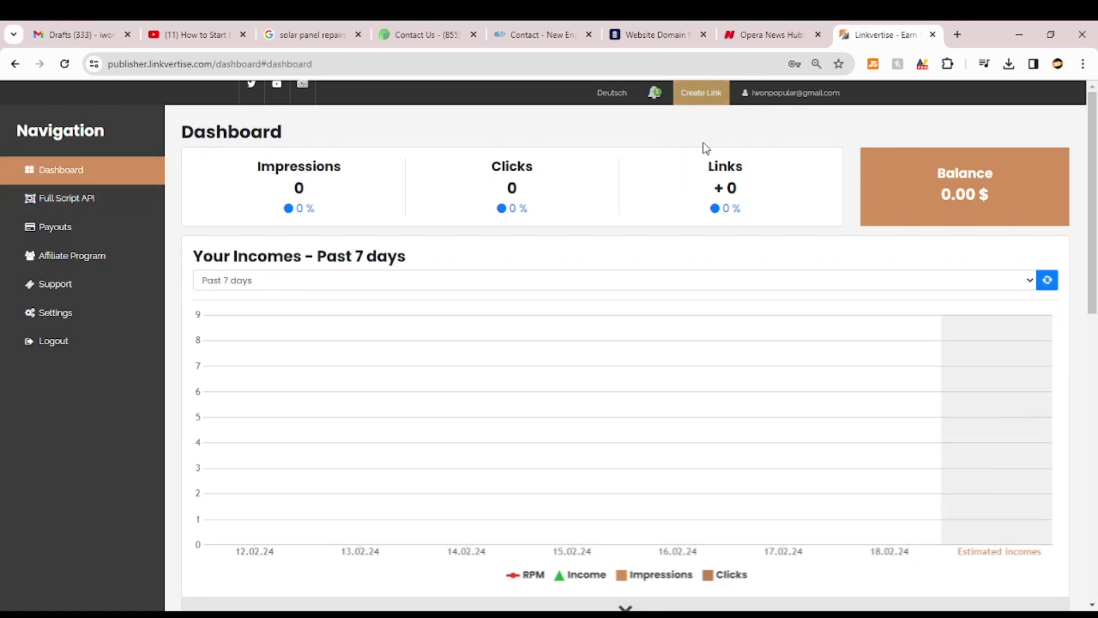
left_click(706, 97)
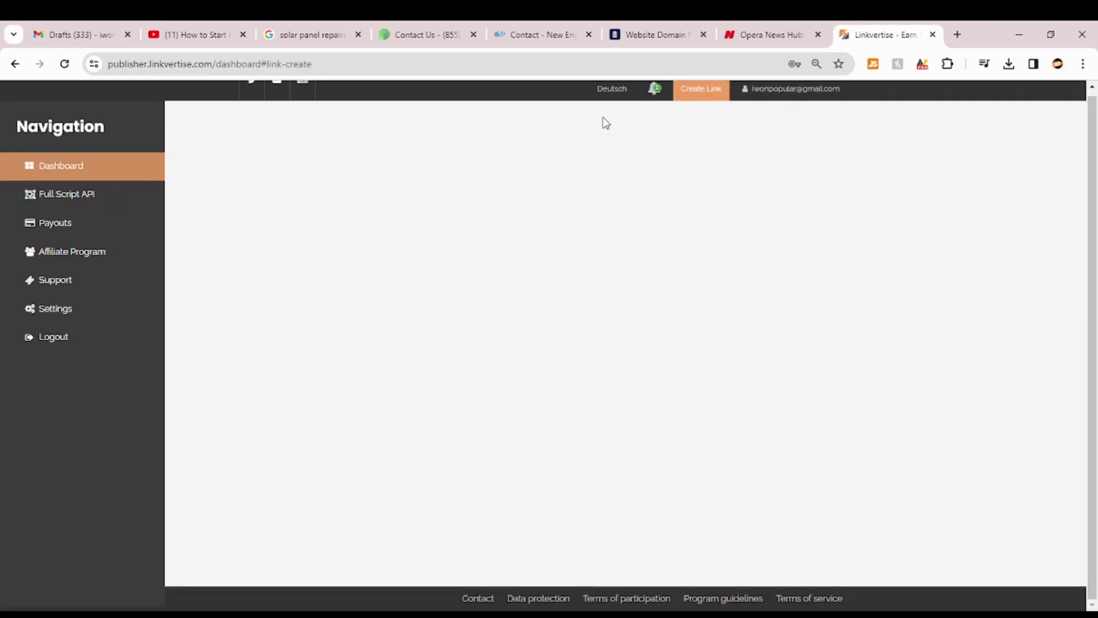
left_click(300, 285)
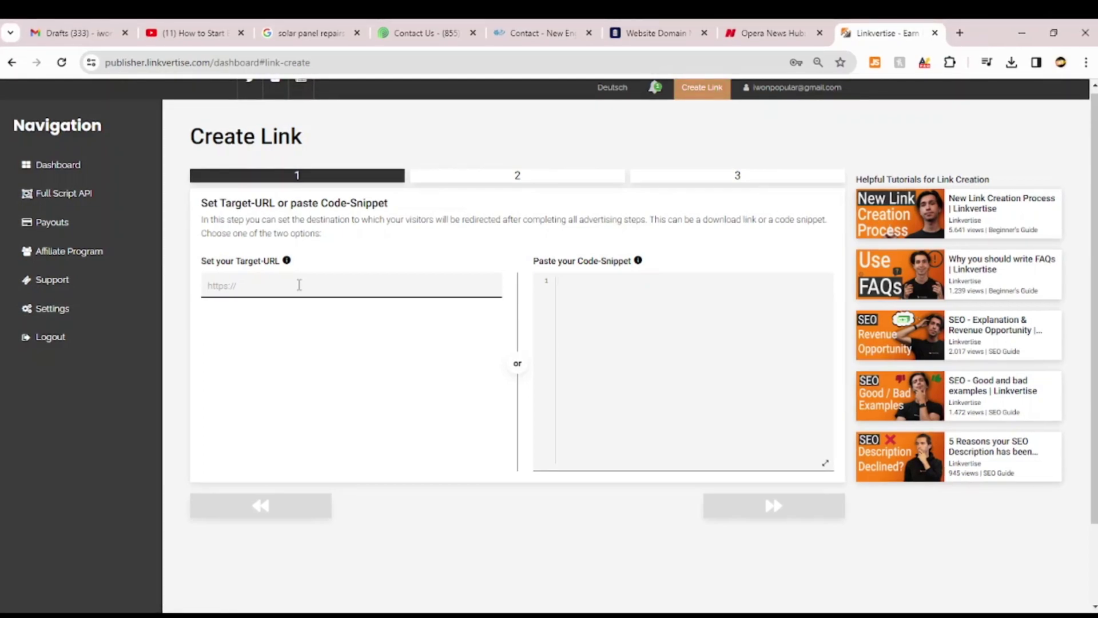
type("eletro")
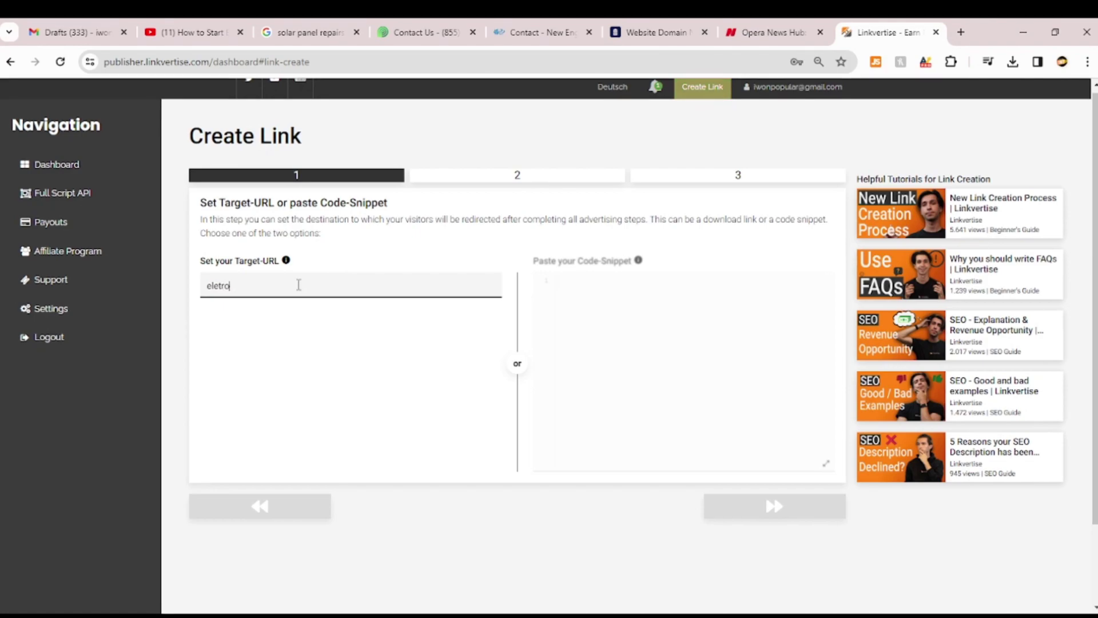
key("BackSpace")
type("ic")
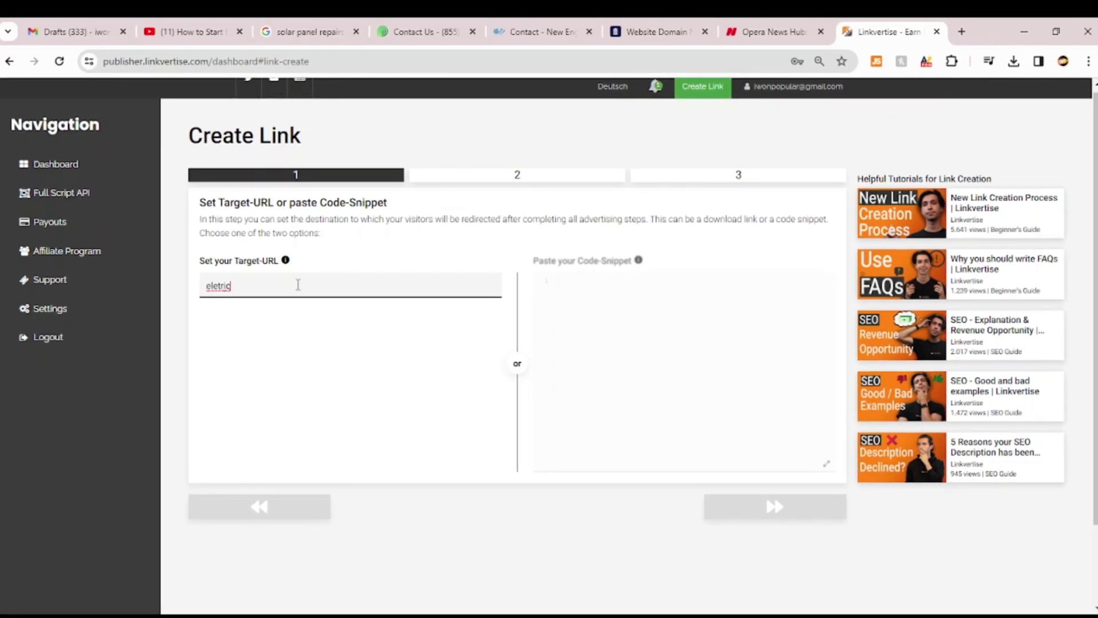
type("-bik")
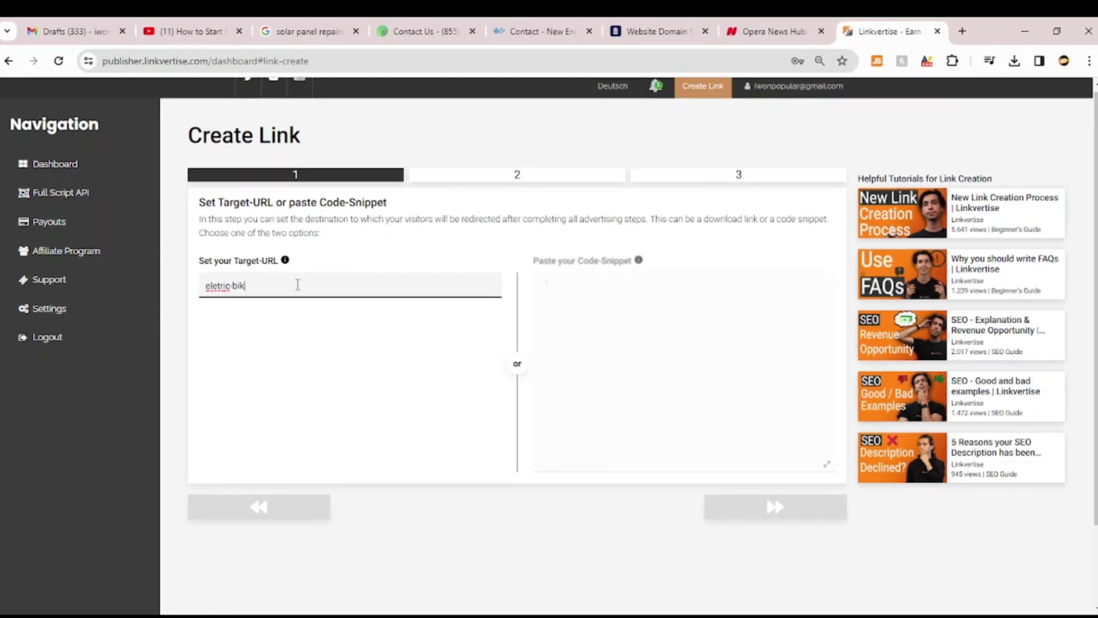
type("es.com")
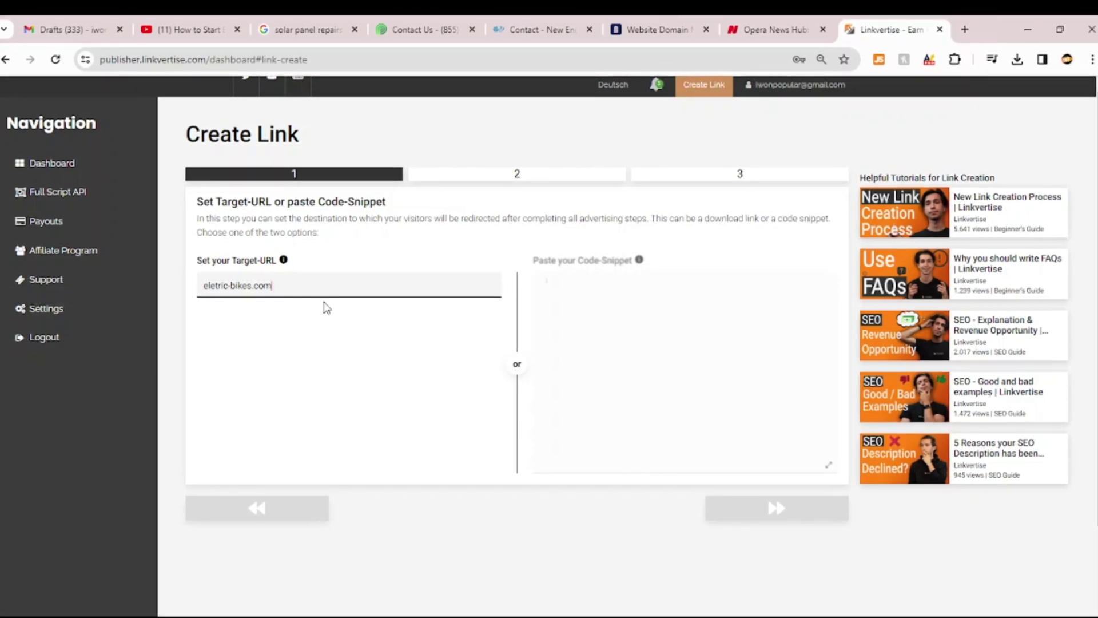
left_click(299, 286)
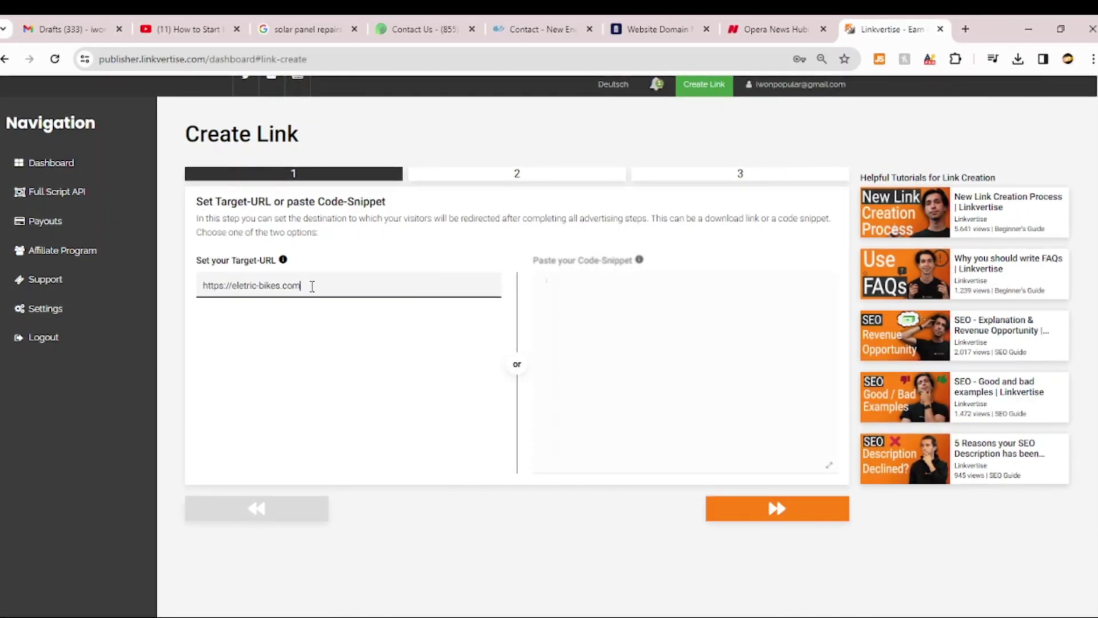
left_click(765, 517)
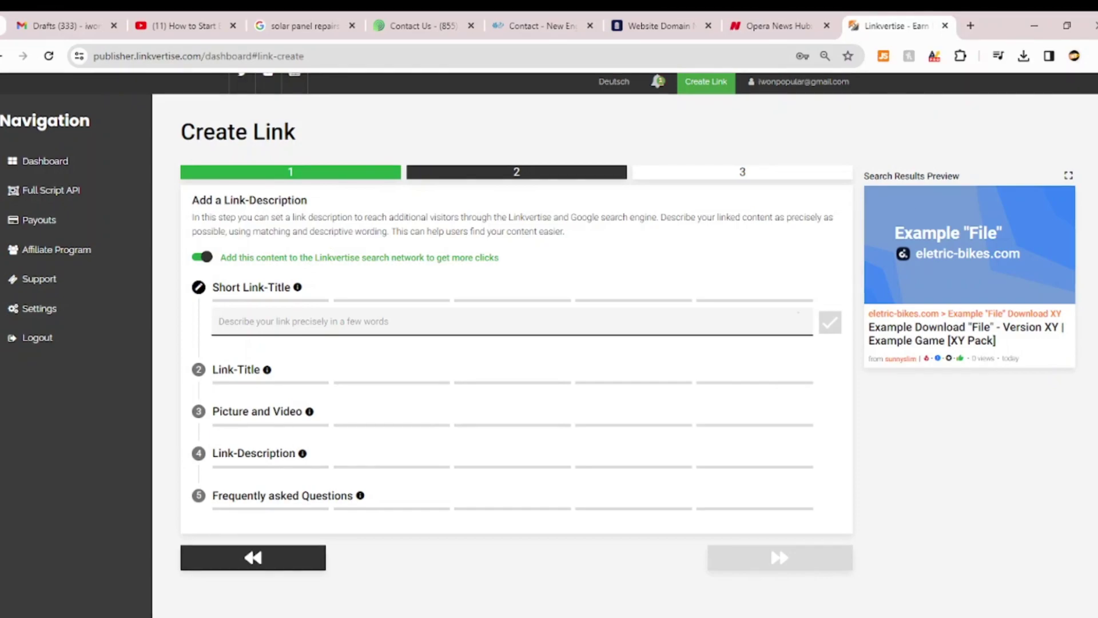
scroll(319, 255, "up", 1)
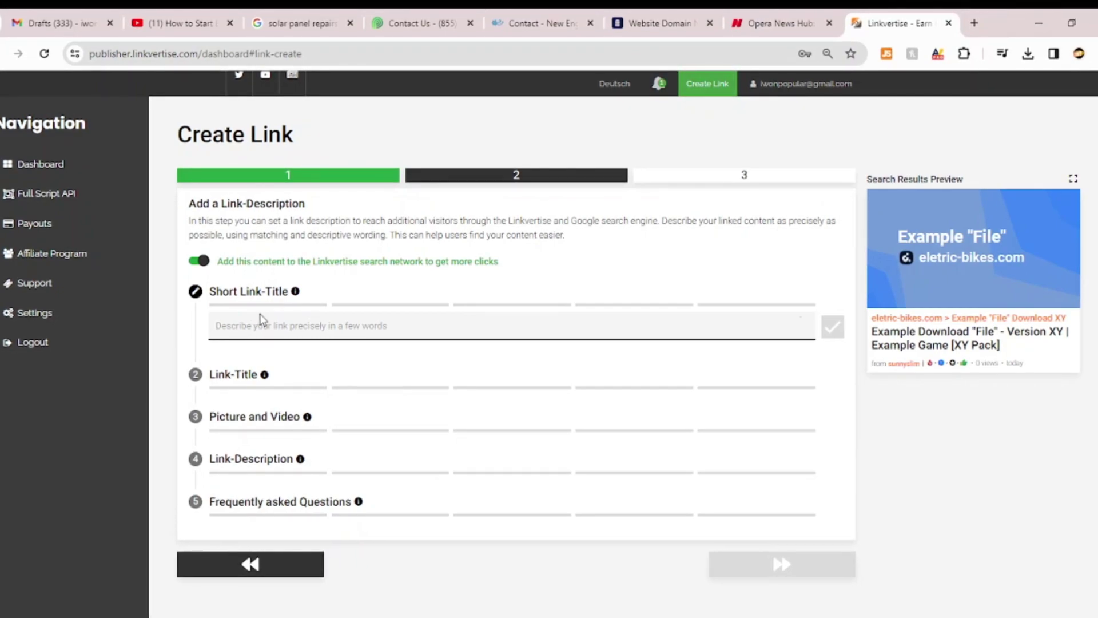
type("hard")
key("BackSpace")
key("BackSpace")
key("BackSpace")
key("BackSpace")
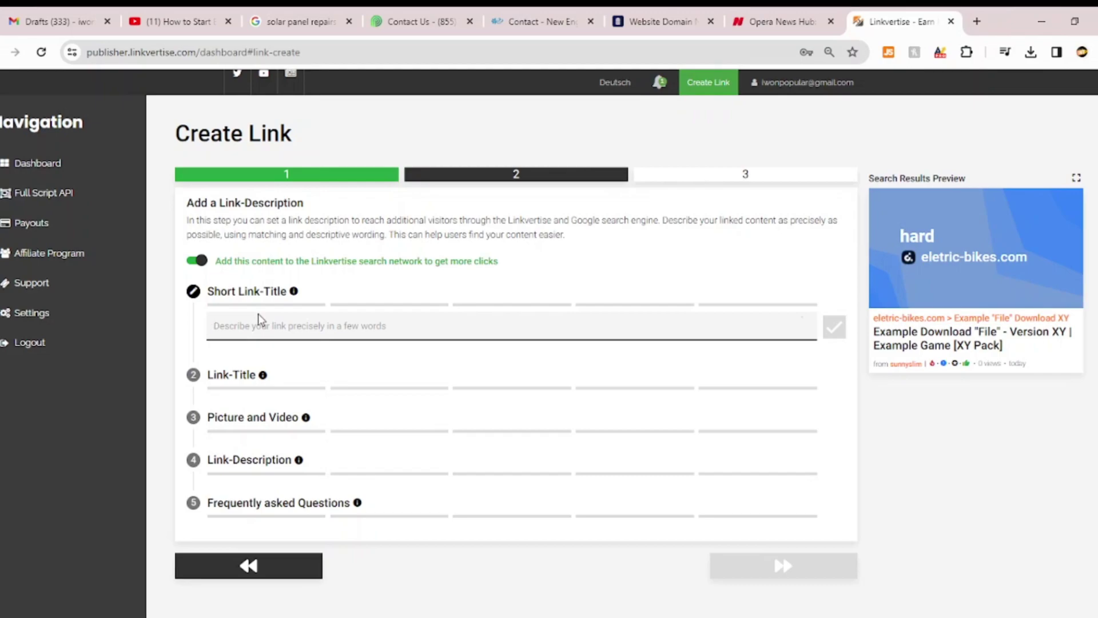
Set the short link title to "bikes-models".
type("bikes")
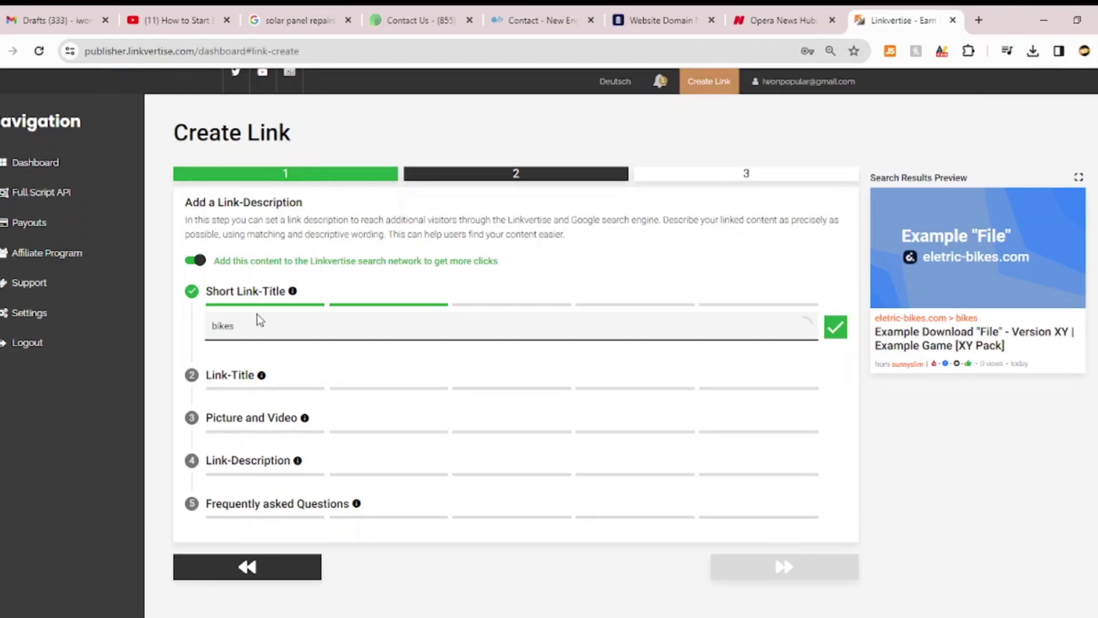
type("-models")
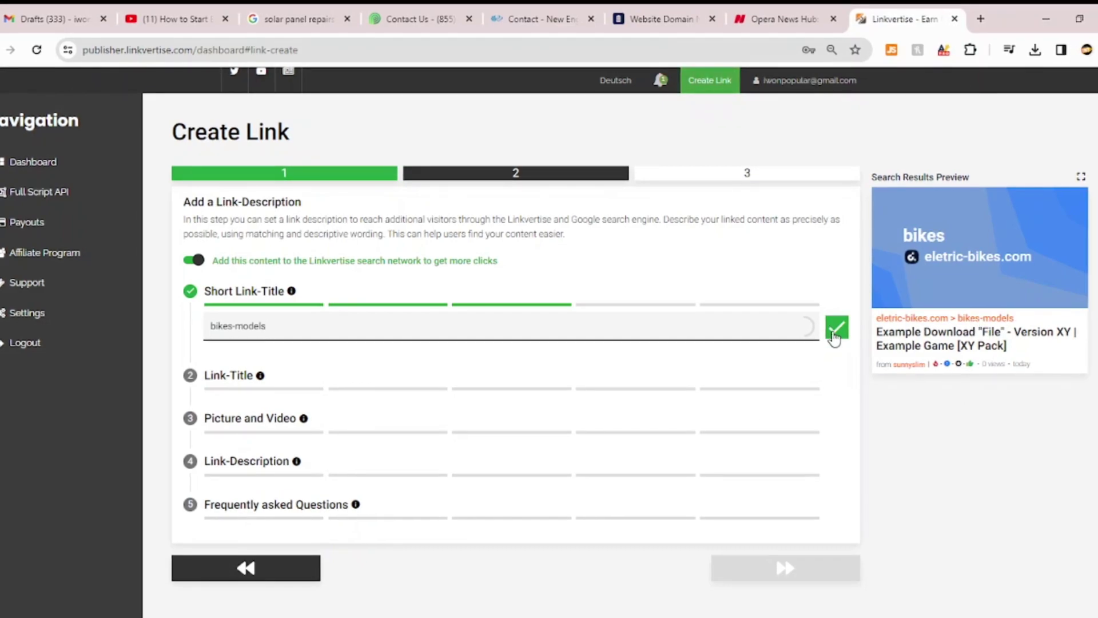
Enter "best electric bikes 2024" as the link title.
left_click(226, 379)
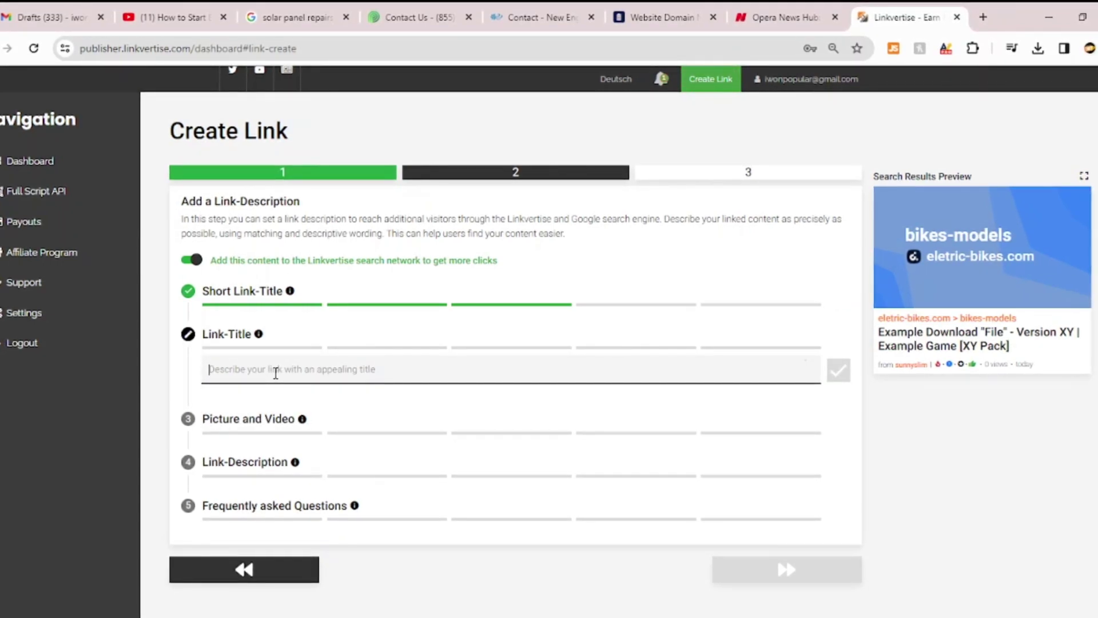
type("best e")
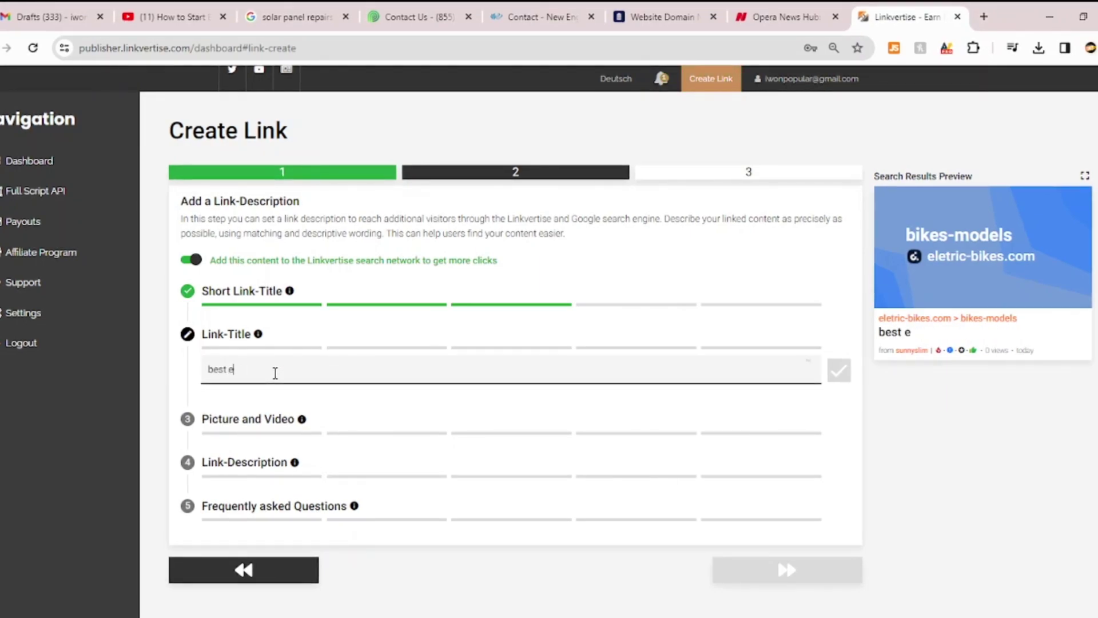
type("lect")
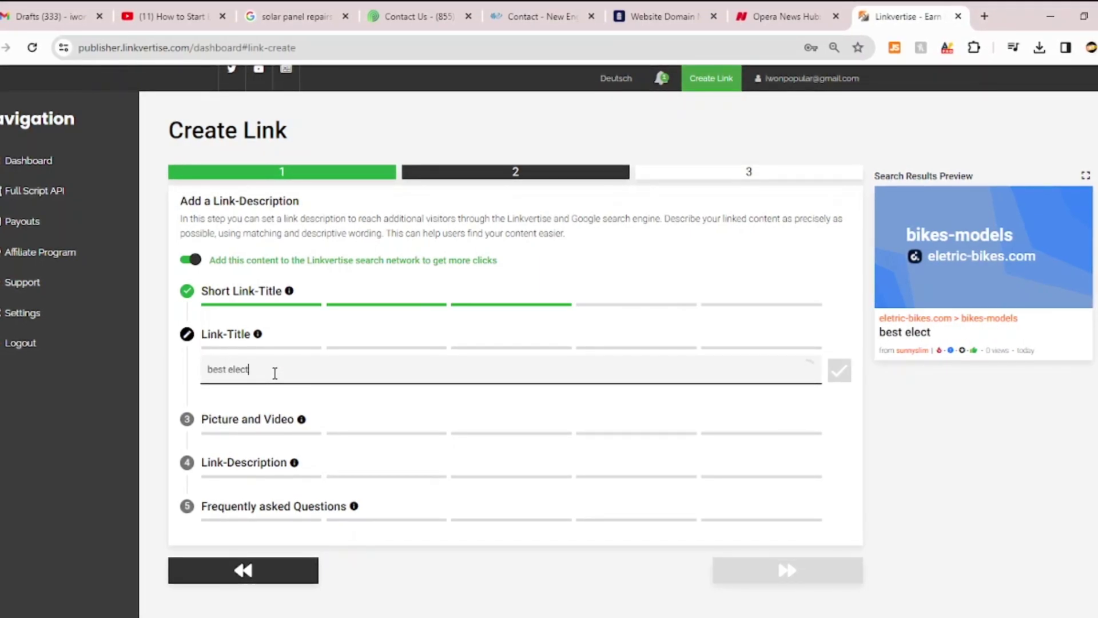
type("ric bikes")
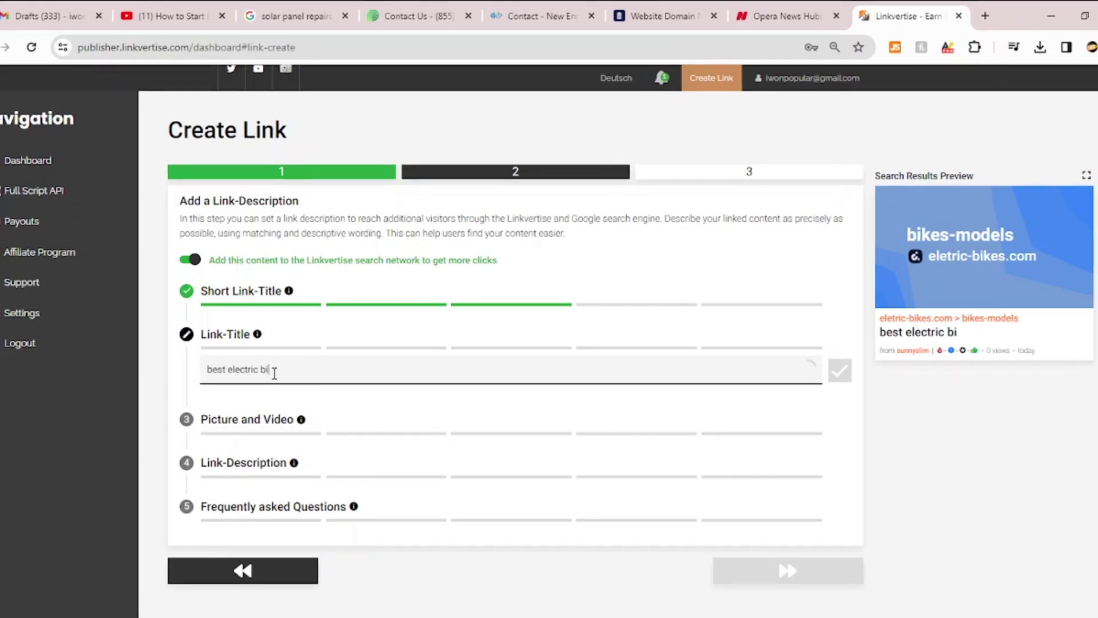
type("024")
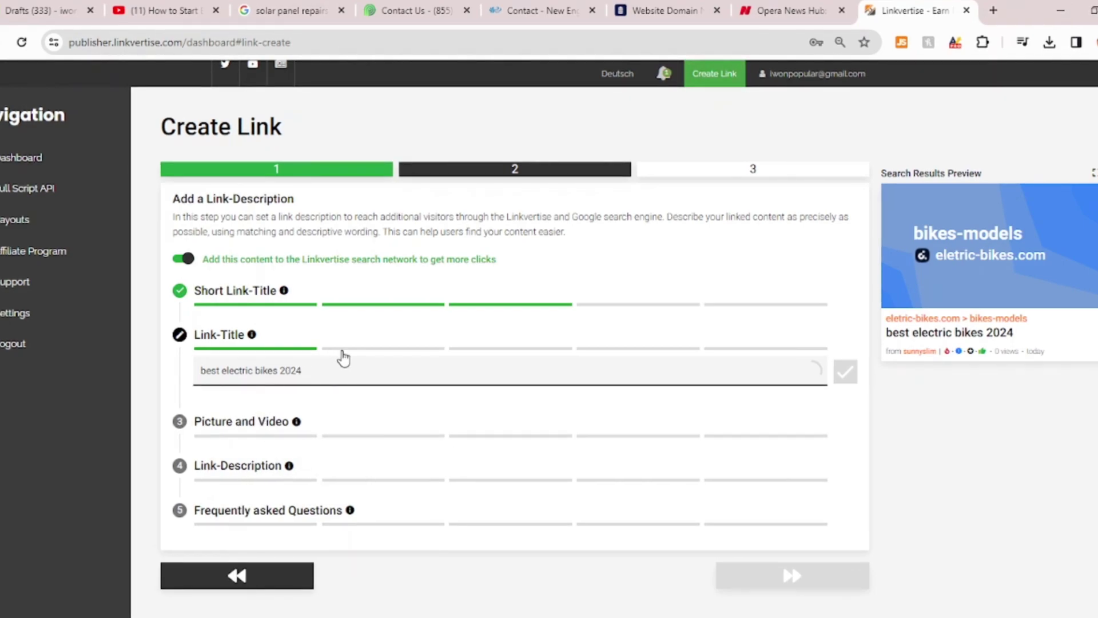
scroll(938, 422, "down", 2)
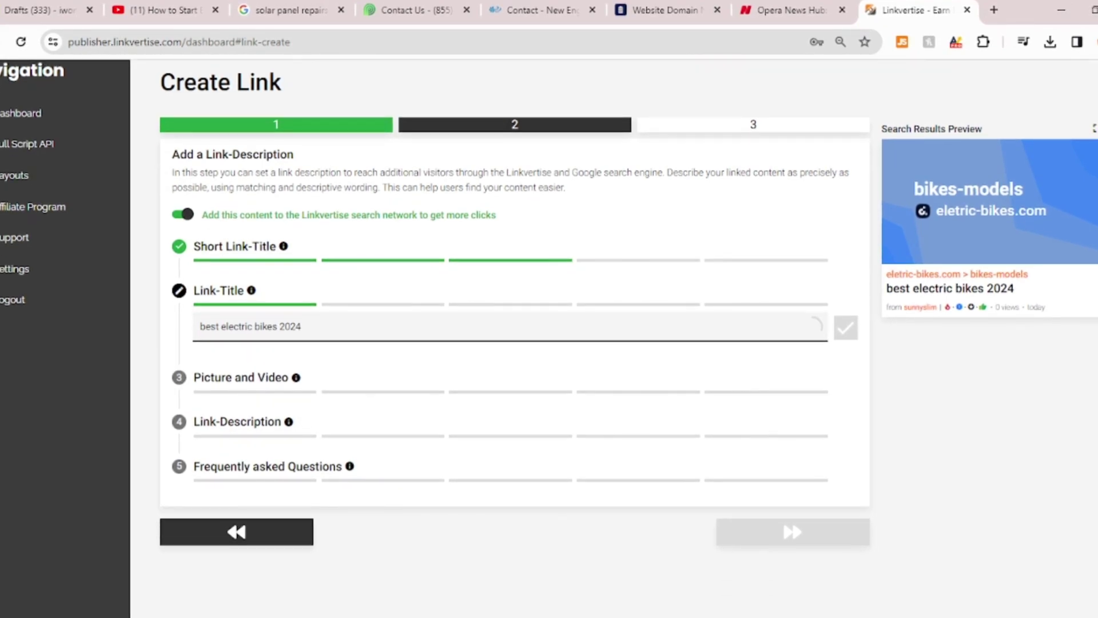
scroll(701, 350, "up", 1)
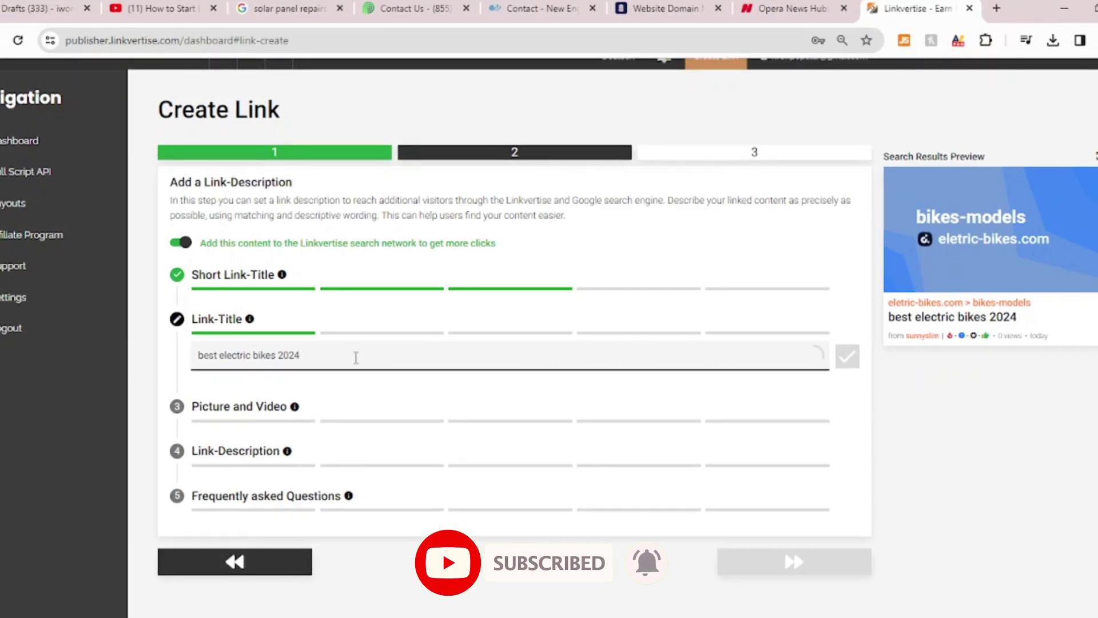
Remove the year from the link title so it reads "best electric bikes".
key("BackSpace")
key("BackSpace")
key("BackSpace")
key("BackSpace")
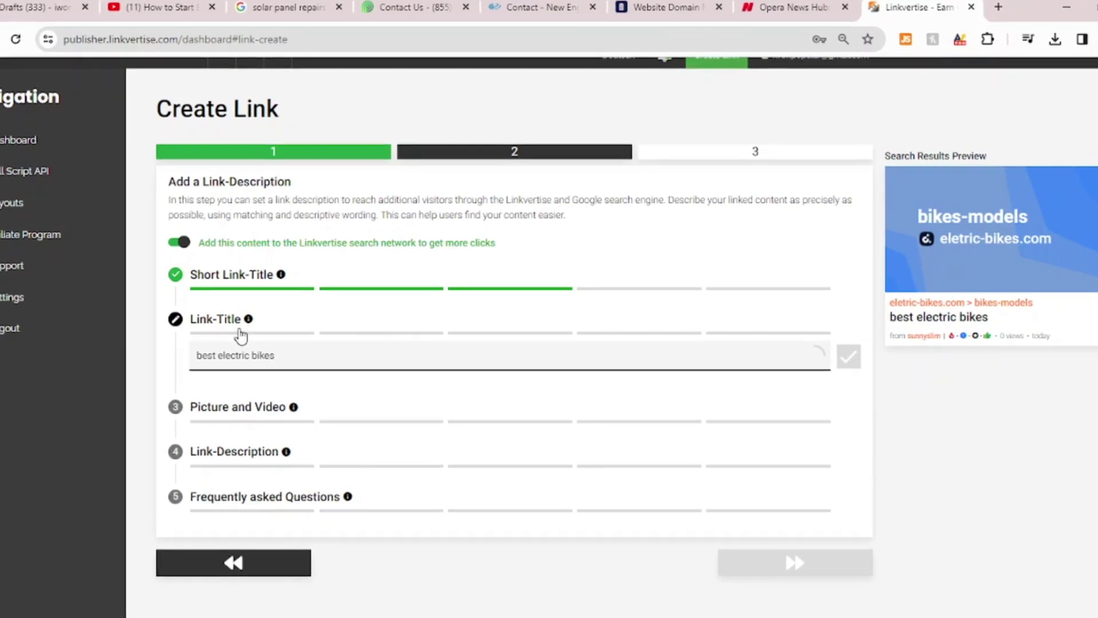
left_click(264, 356)
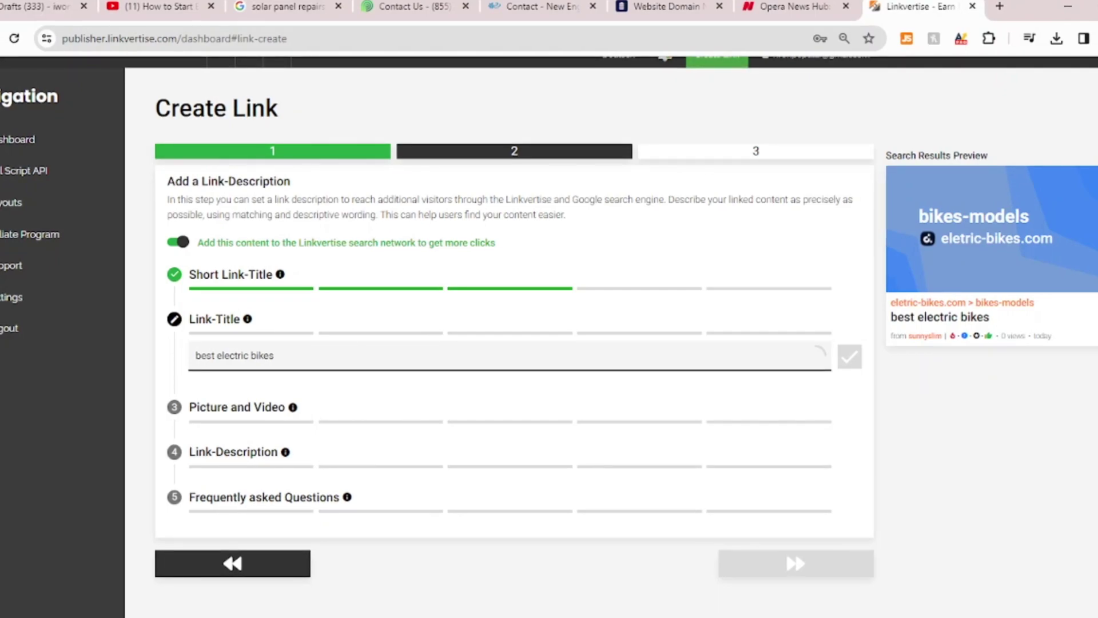
scroll(549, 336, "up", 1)
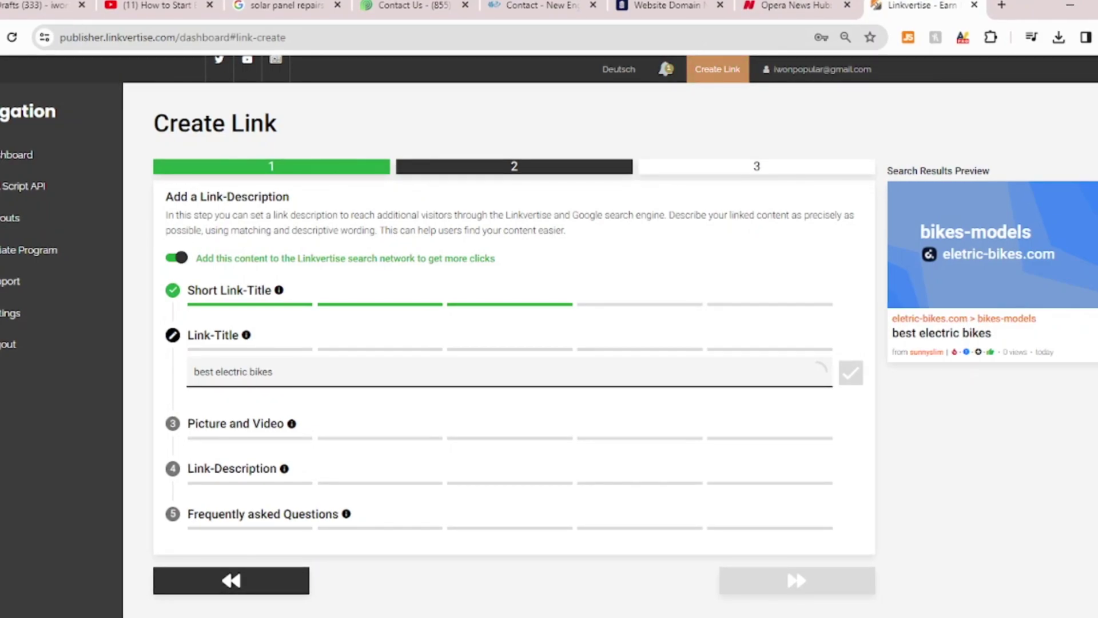
scroll(549, 336, "down", 3)
scroll(549, 336, "up", 1)
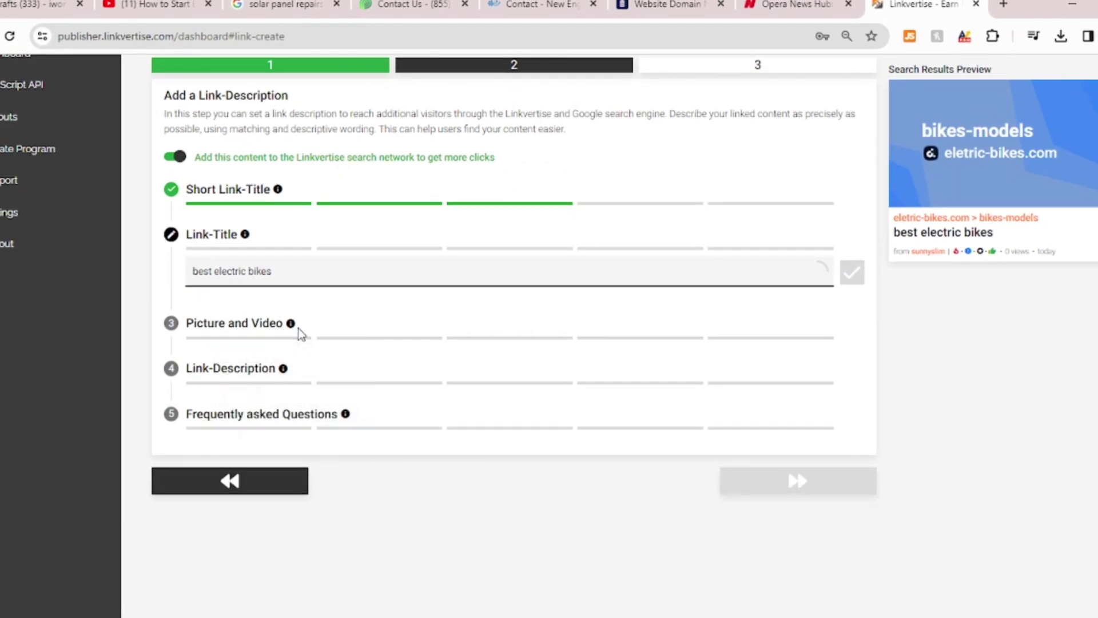
Replace the link title with "electric bikes models".
left_click(325, 276)
triple_click(325, 276)
key("BackSpace")
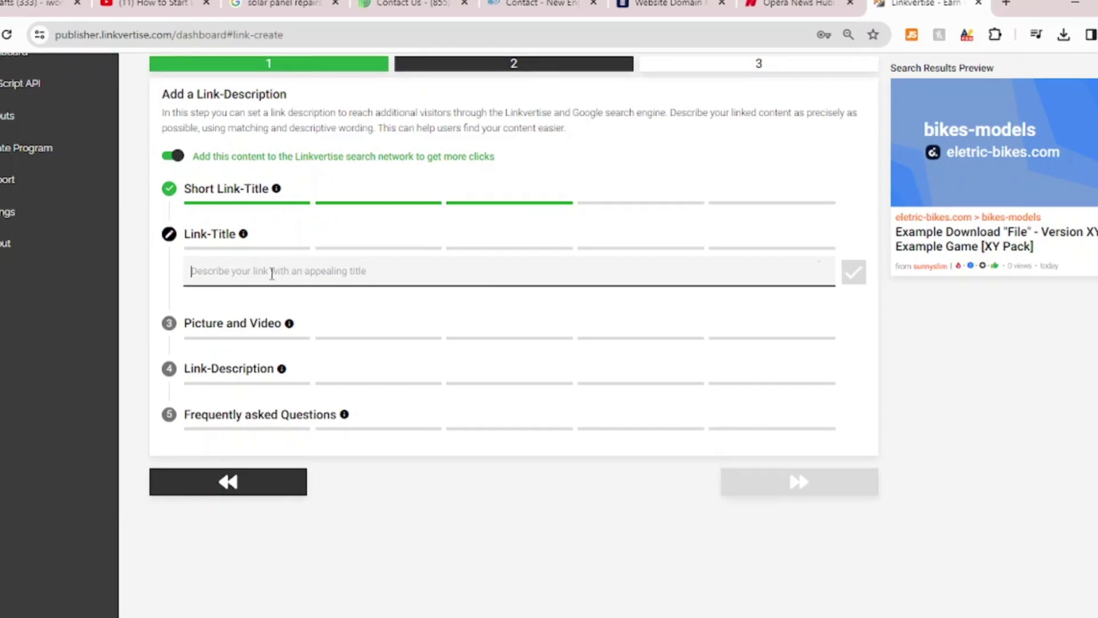
type("bikes")
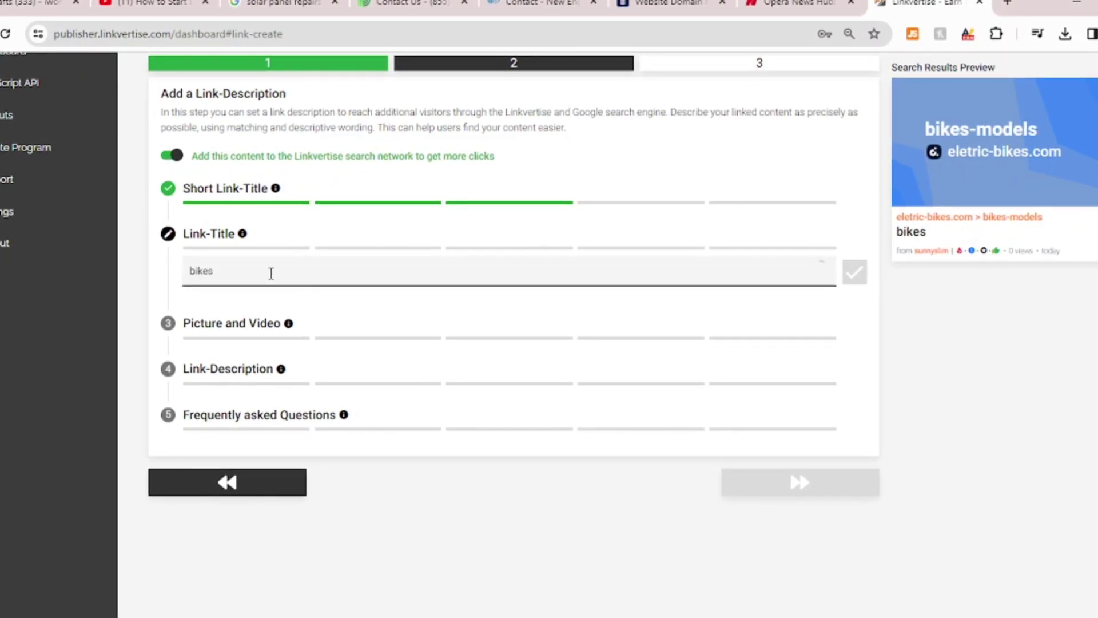
type("to")
key("BackSpace")
key("BackSpace")
type("e")
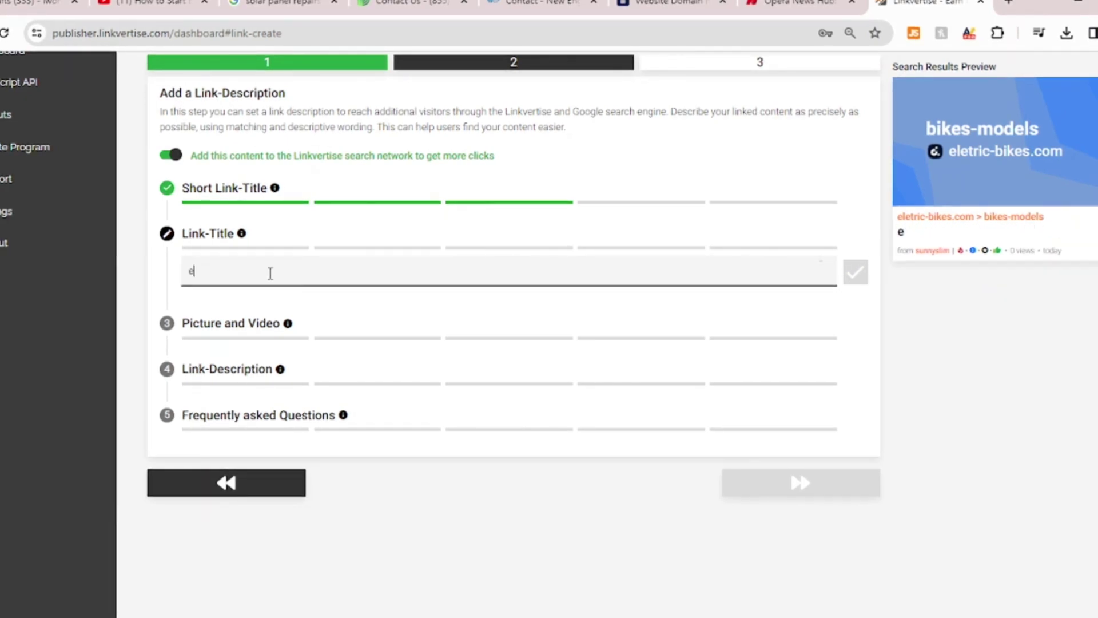
type("lectric bok")
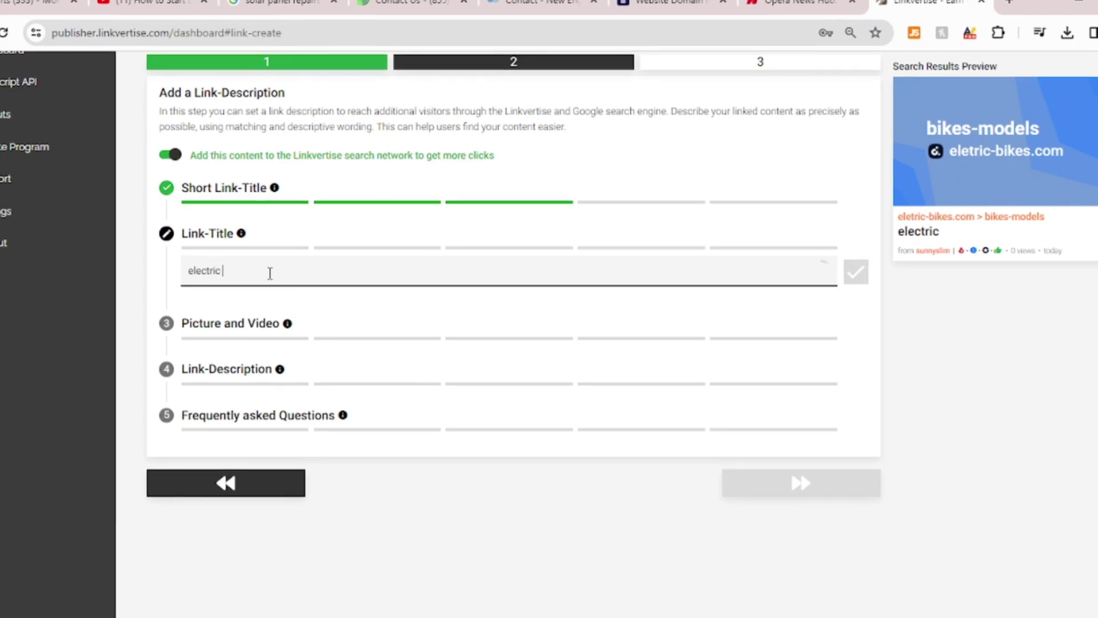
key("BackSpace")
key("BackSpace")
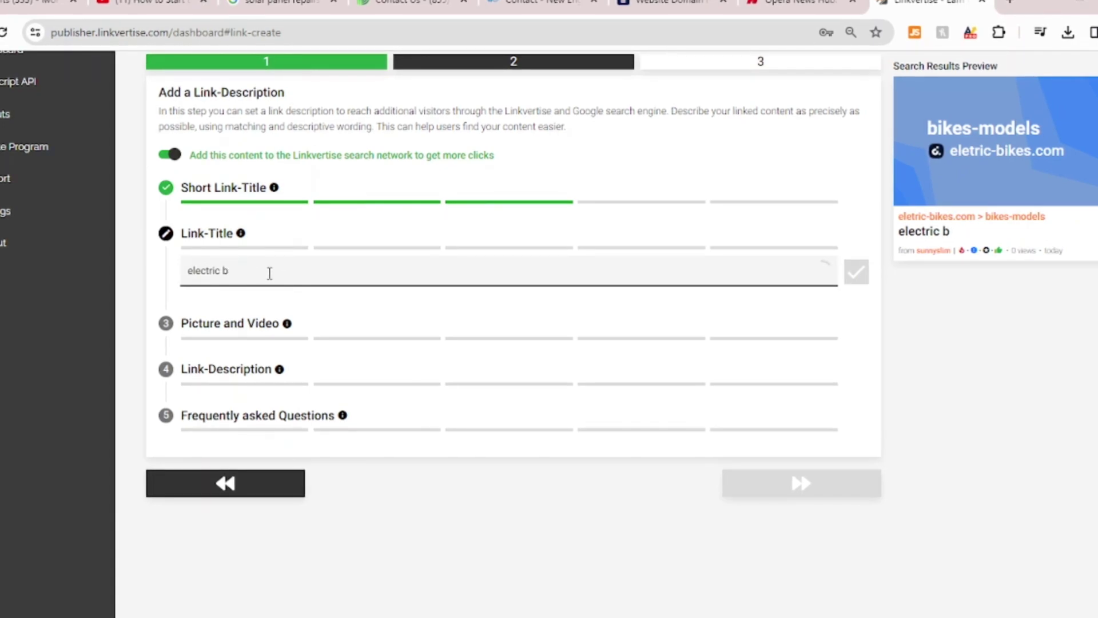
type("kes")
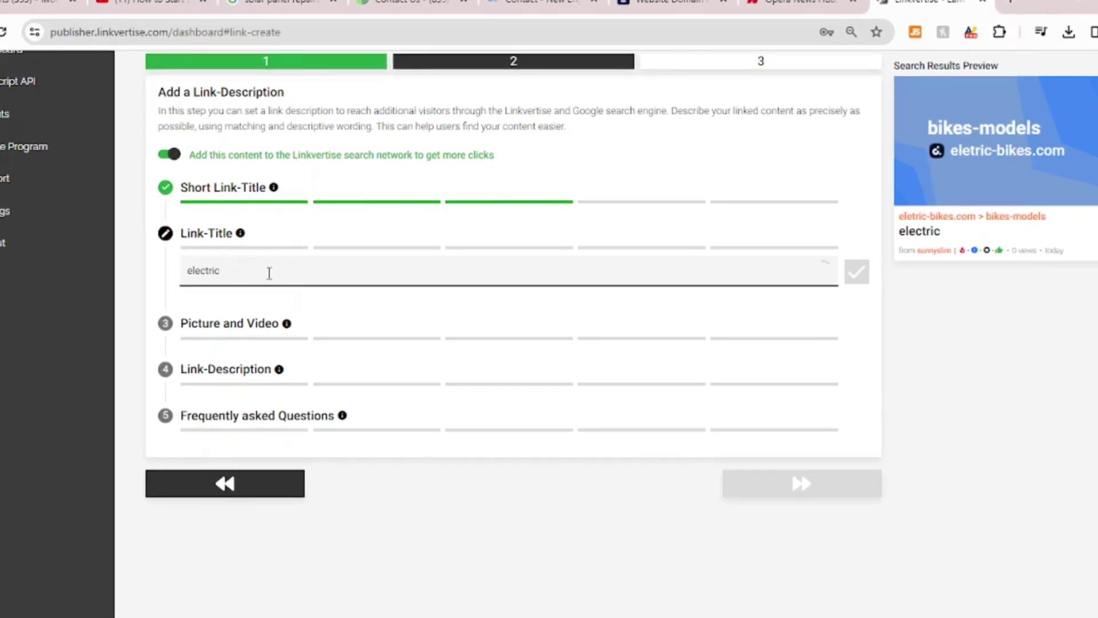
type("bikes models")
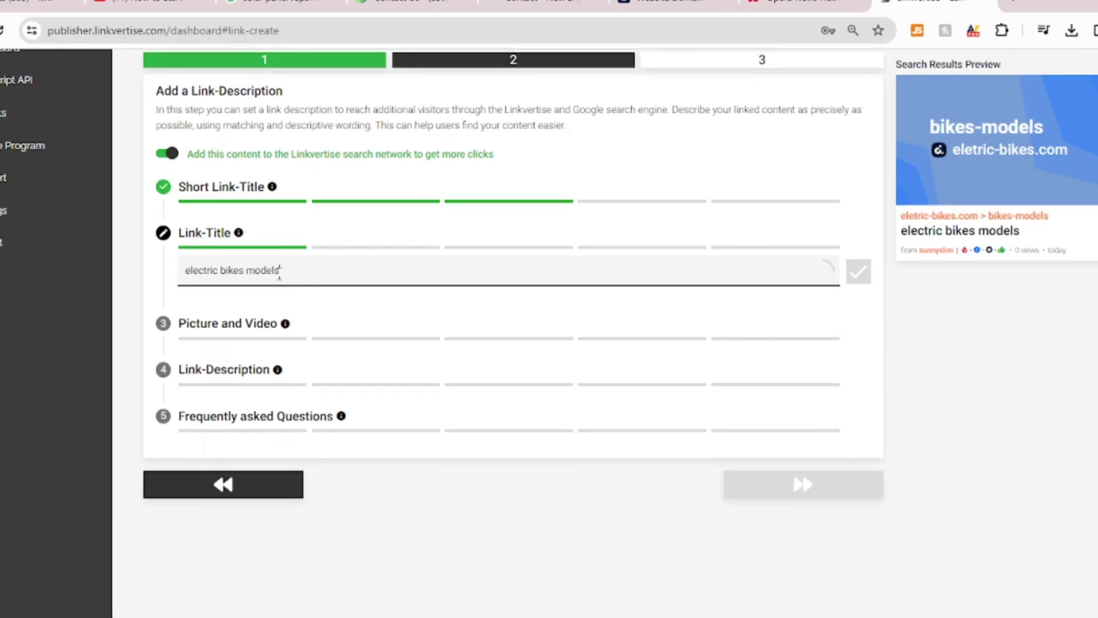
Clear the link title and start a new one with the word "Visit".
left_click_drag(286, 270, 220, 270)
key("BackSpace")
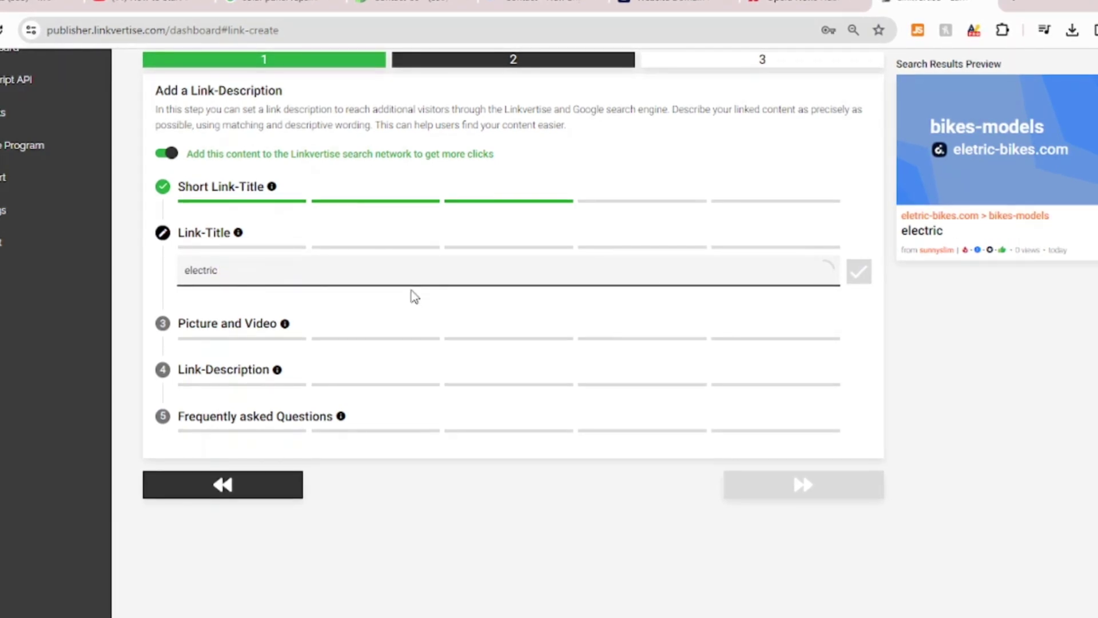
key("BackSpace")
key("BackSpace")
key("BackSpace")
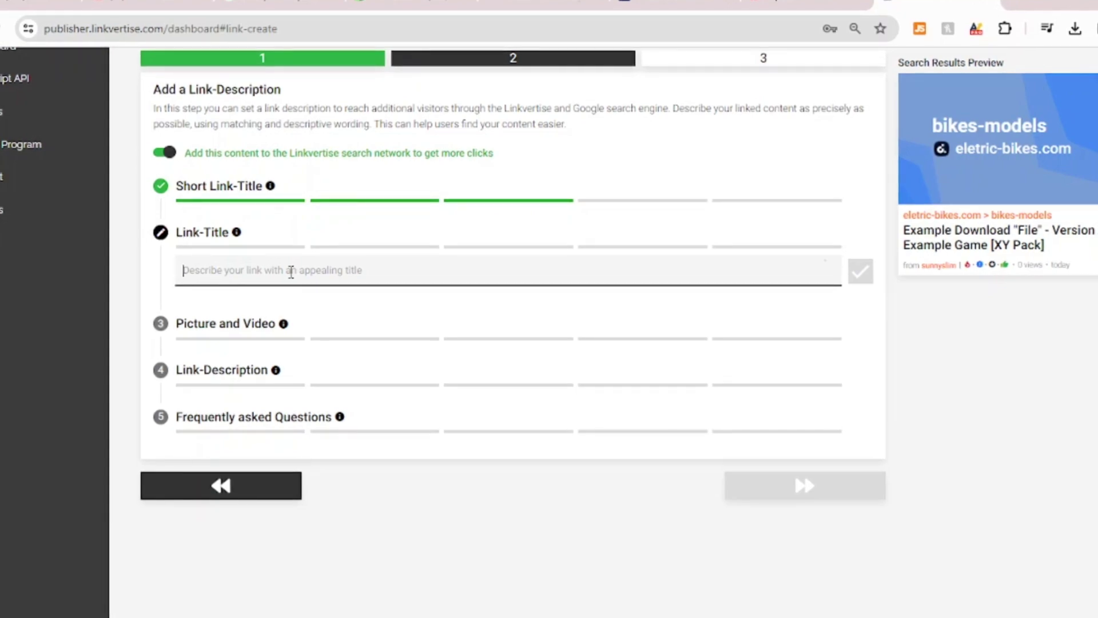
type("Visit")
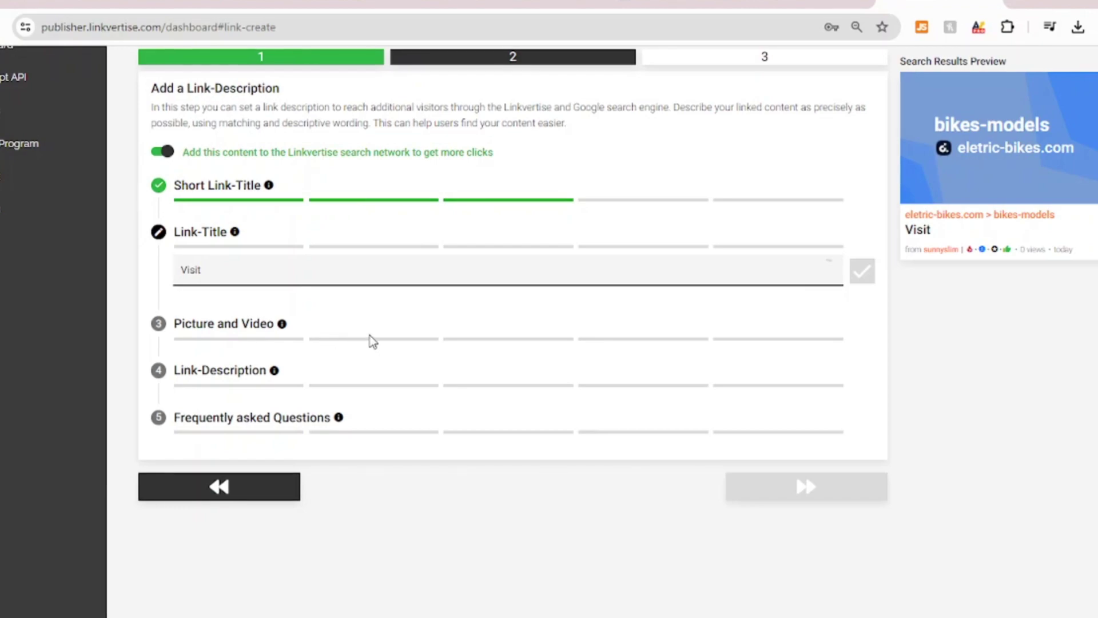
double_click(260, 327)
left_click(209, 269)
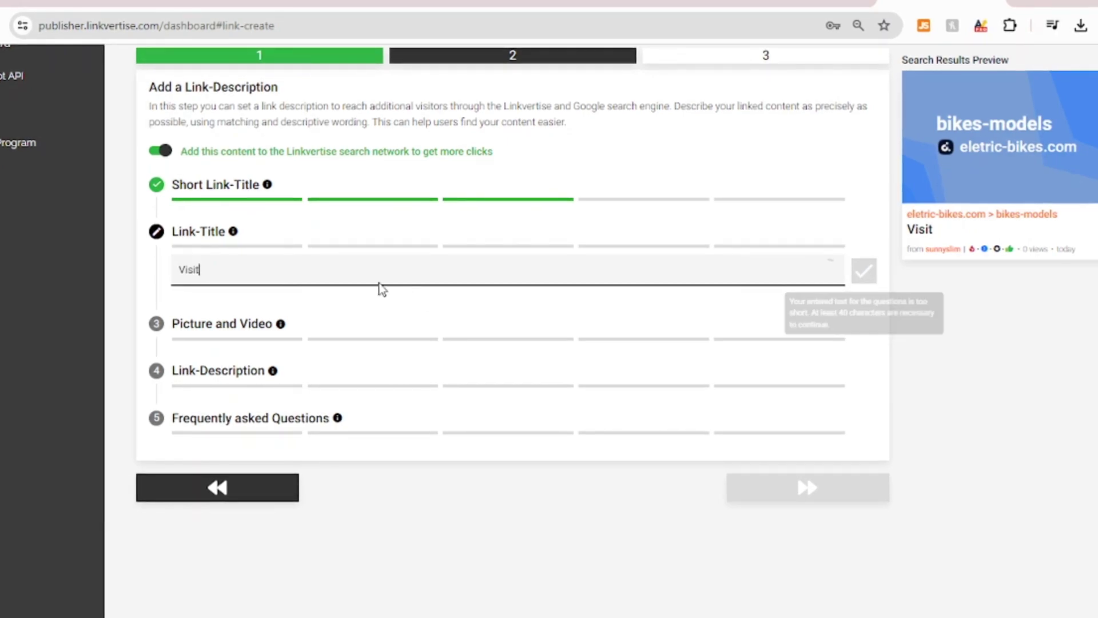
Continue the link title so it reads "Visit here to buy the best electric bikes in the bike industry".
type("h")
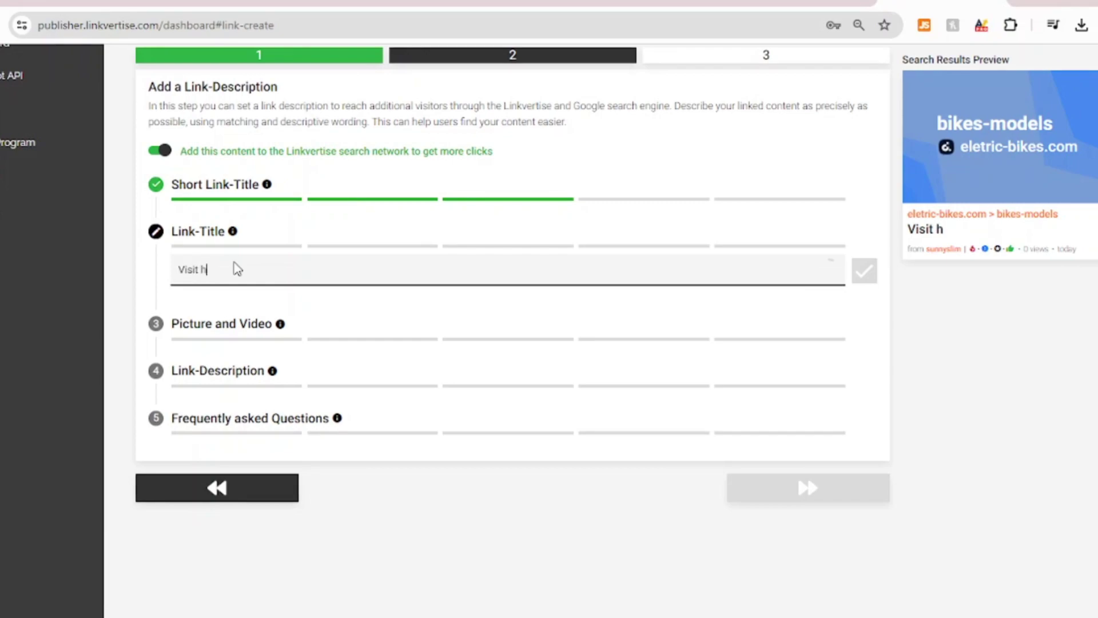
type("ere to buy th")
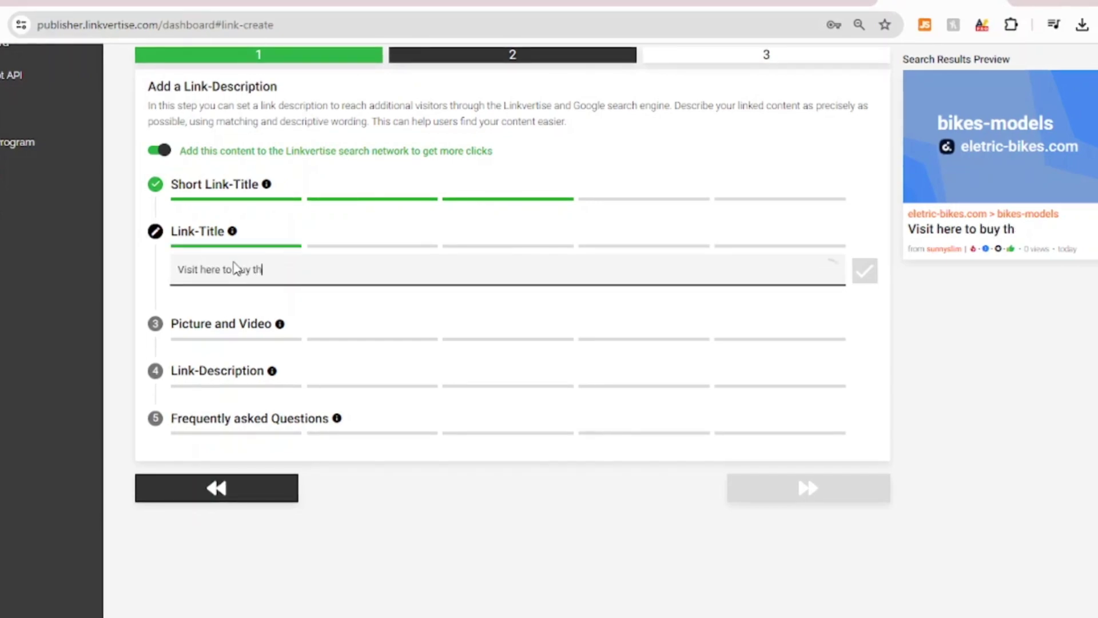
type("e best elec")
type("troi")
key("BackSpace")
key("BackSpace")
type("ic ")
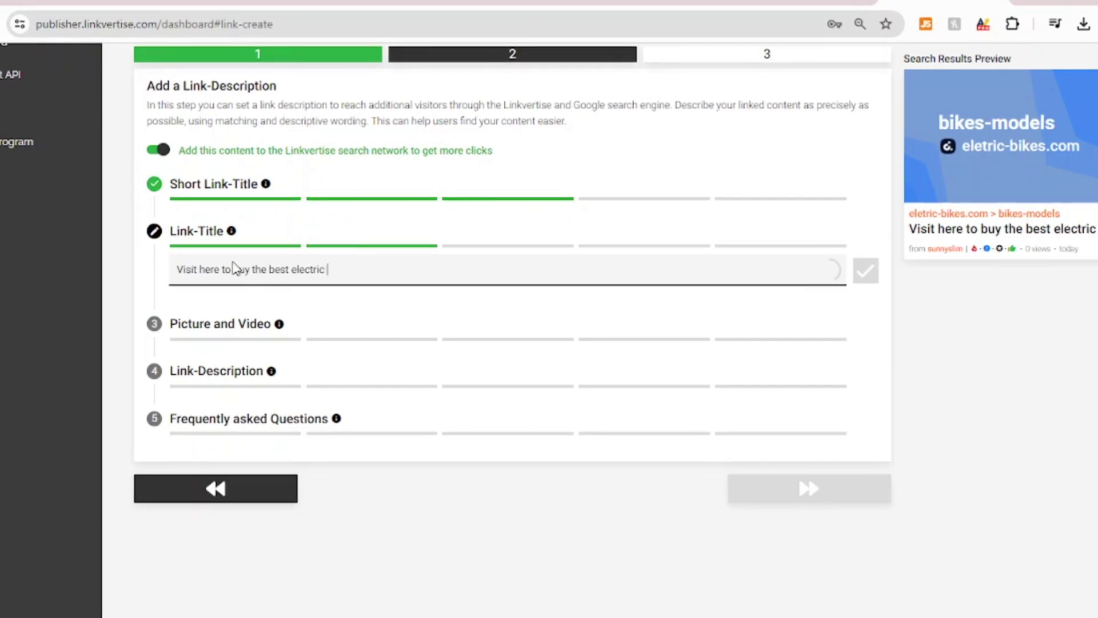
type("bikes in ")
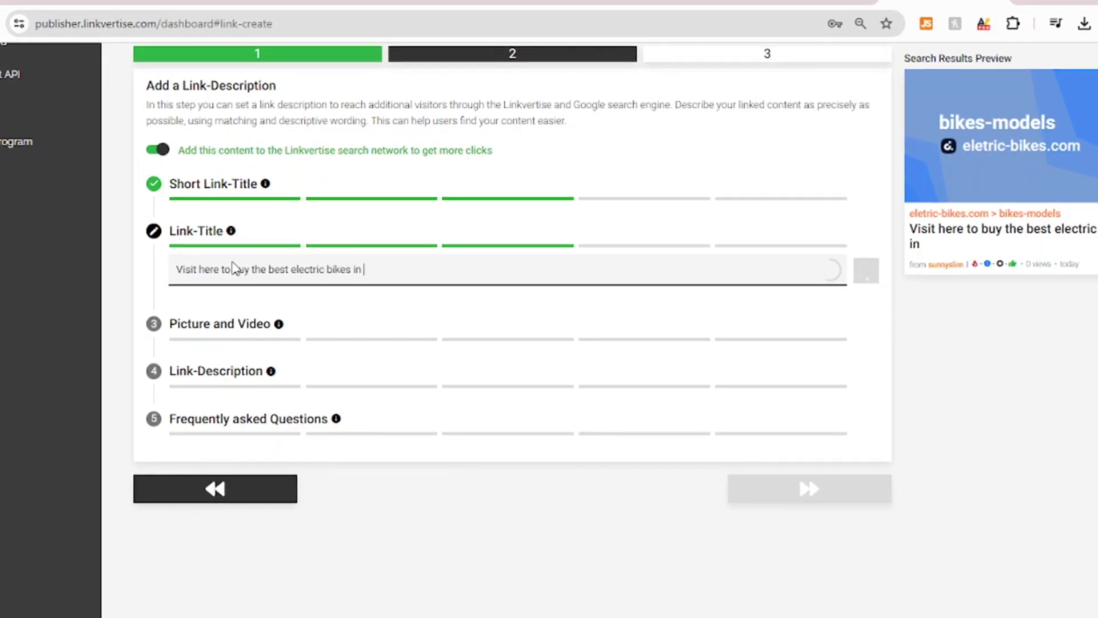
type("to")
type("the bike industry ")
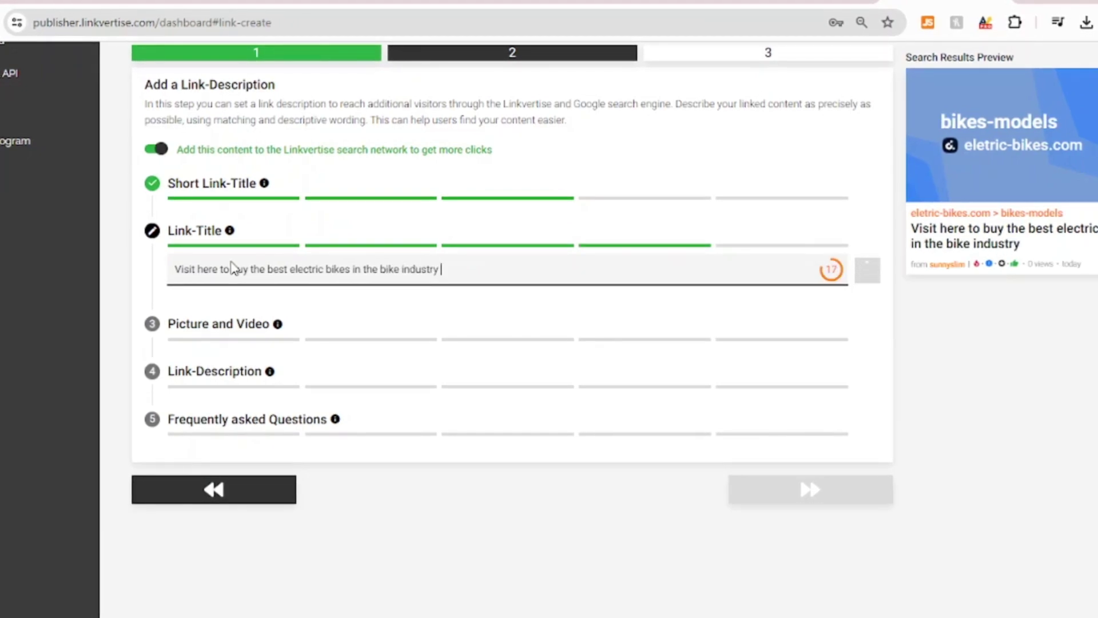
Append "today and that go" to the link title, keeping it within the character limit.
type("todayand")
key("BackSpace")
key("BackSpace")
key("BackSpace")
type("a")
key("BackSpace")
key("BackSpace")
type("be happ")
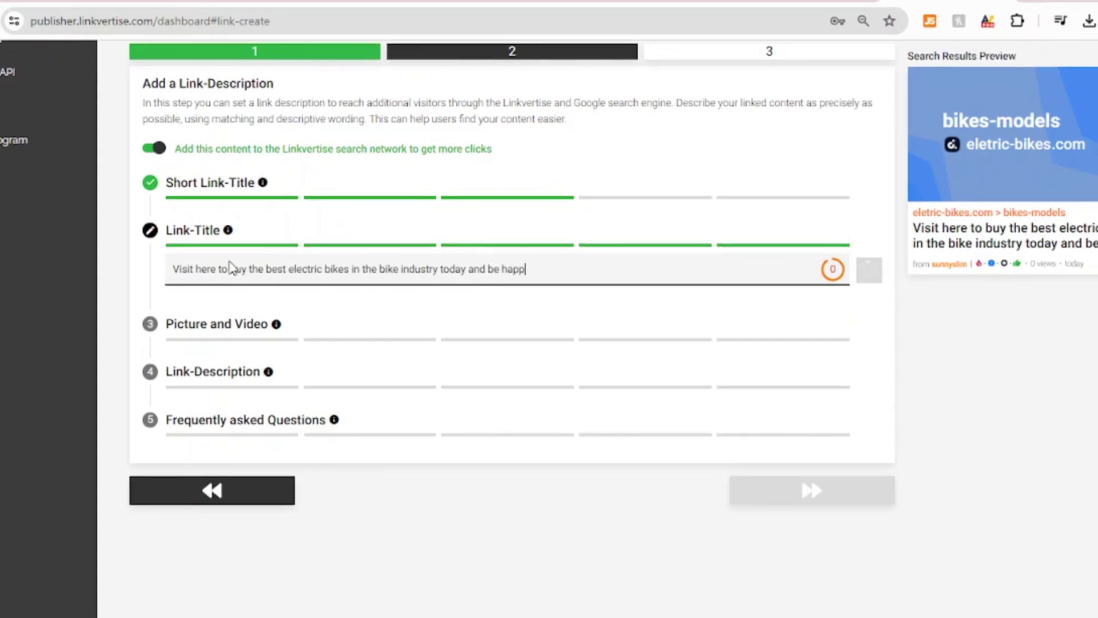
key("BackSpace")
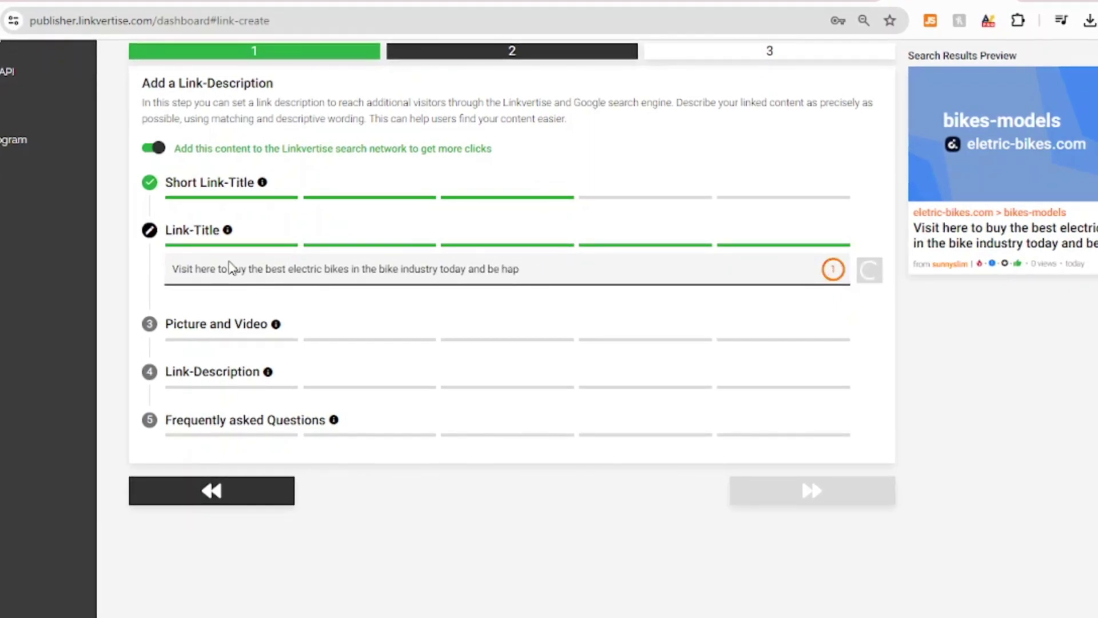
key("BackSpace")
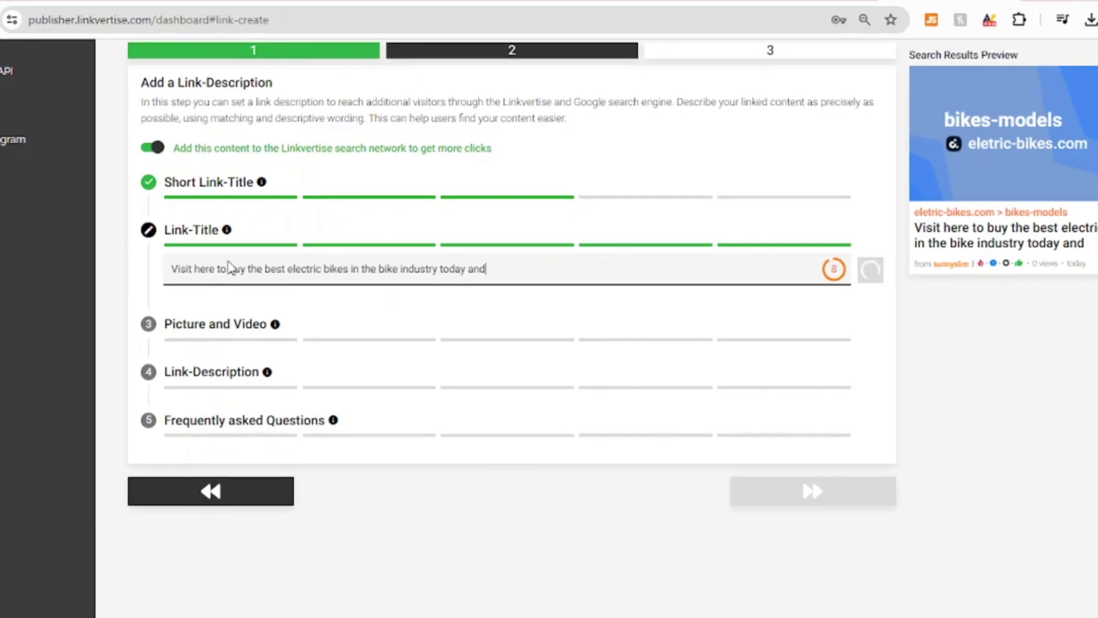
type("that ")
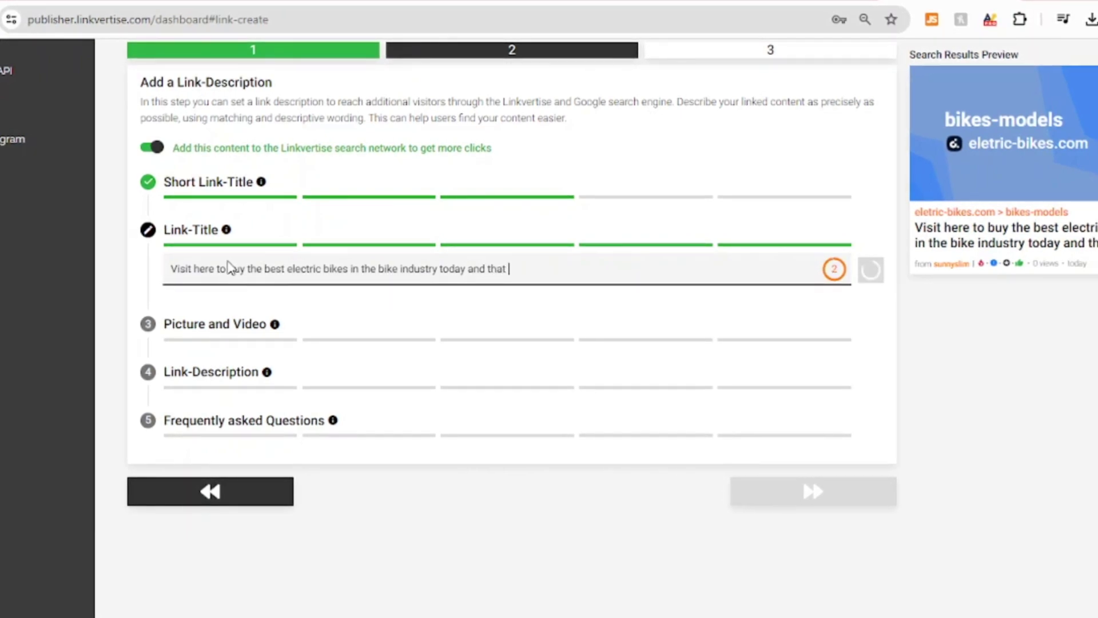
type("goo")
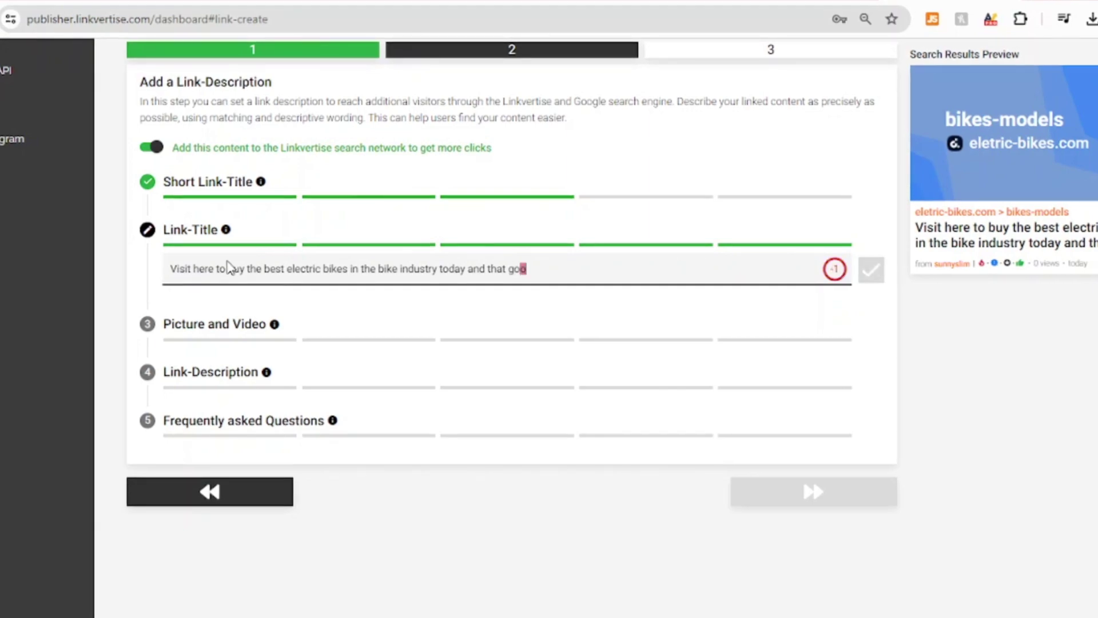
key("BackSpace")
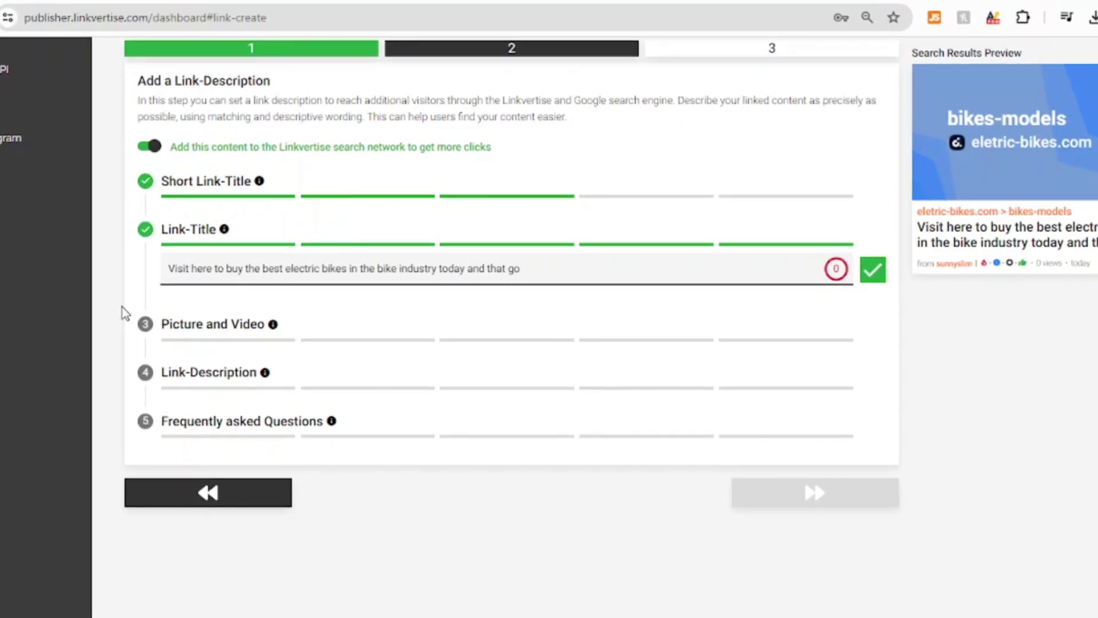
Add the Eletric Bikes logo as the link's image, cropped to the lower part with the brand text.
left_click(205, 325)
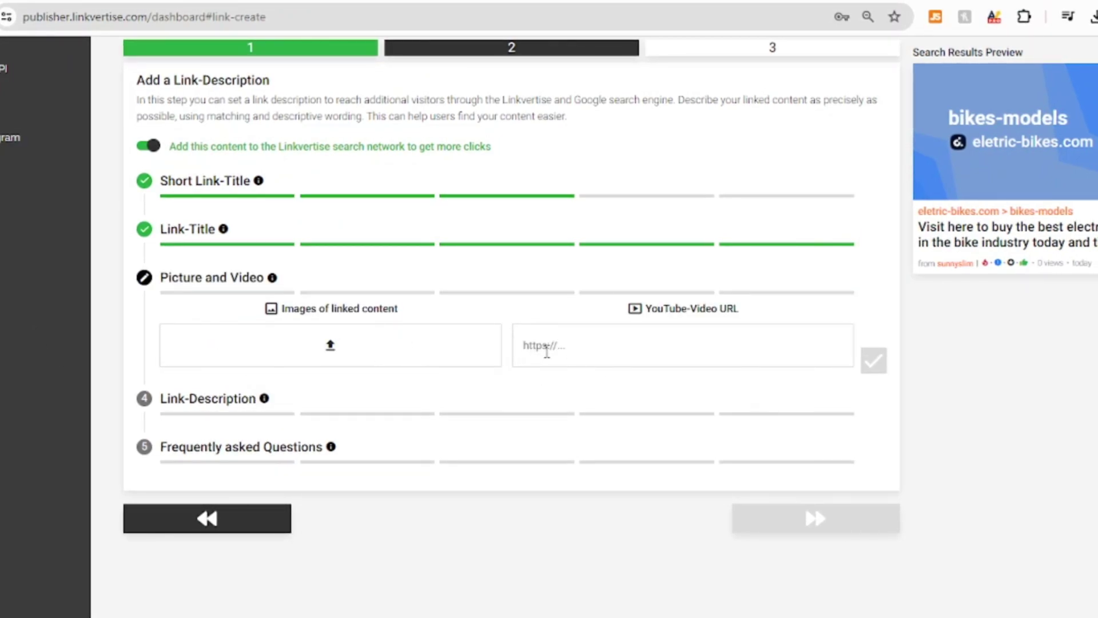
left_click(331, 347)
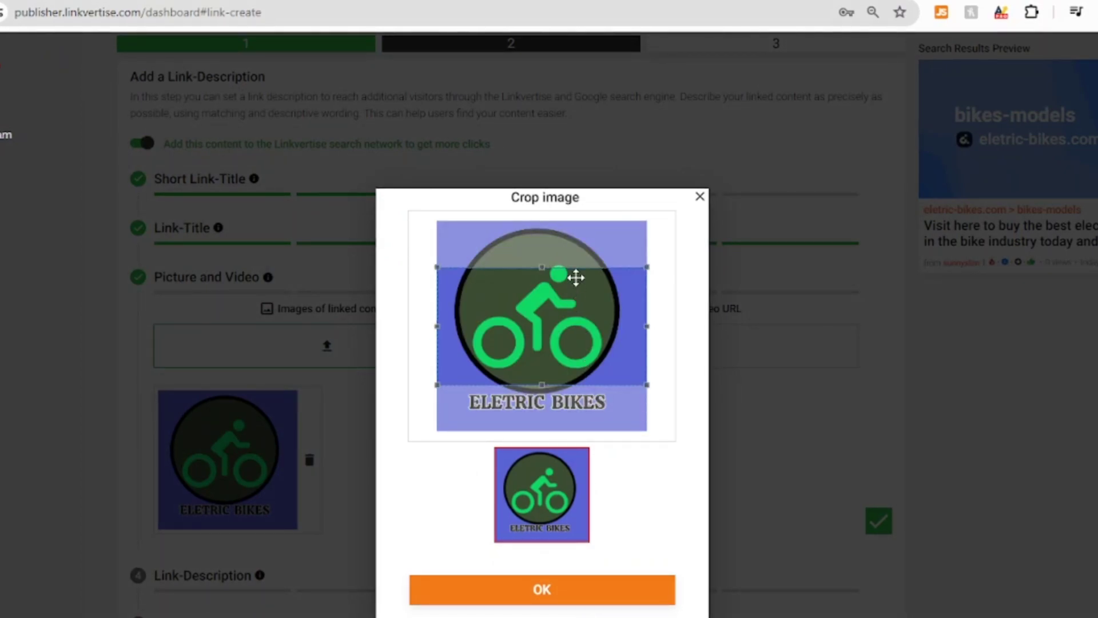
left_click_drag(576, 289, 581, 346)
left_click(557, 575)
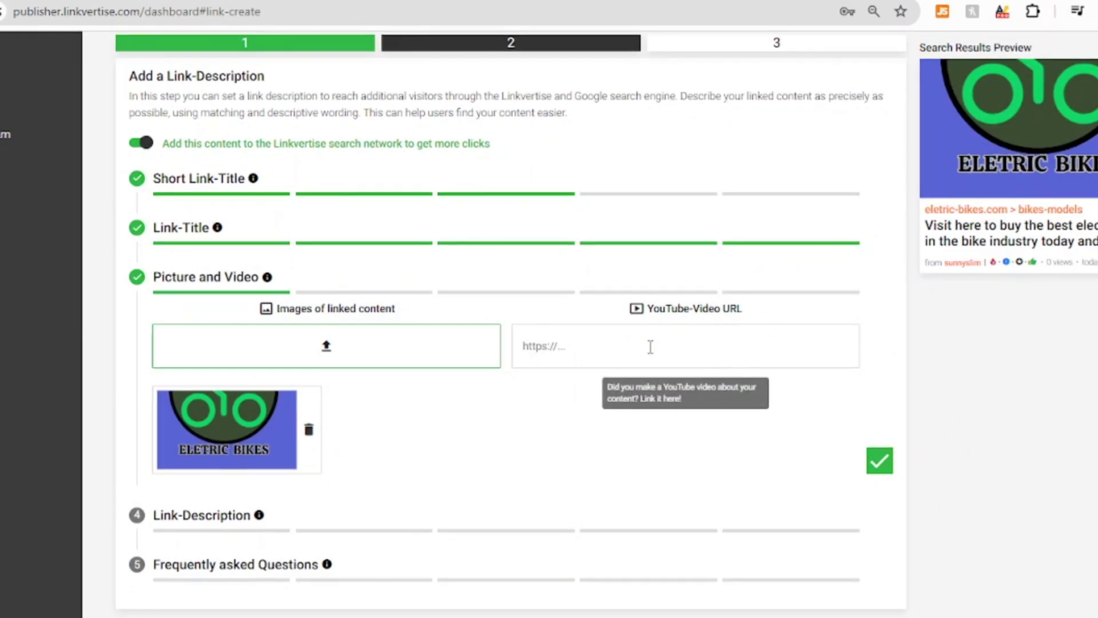
Draft the link description as "electric bikes 2024 , for yor best biking pleasure in the bike industry ,".
scroll(355, 385, "down", 3)
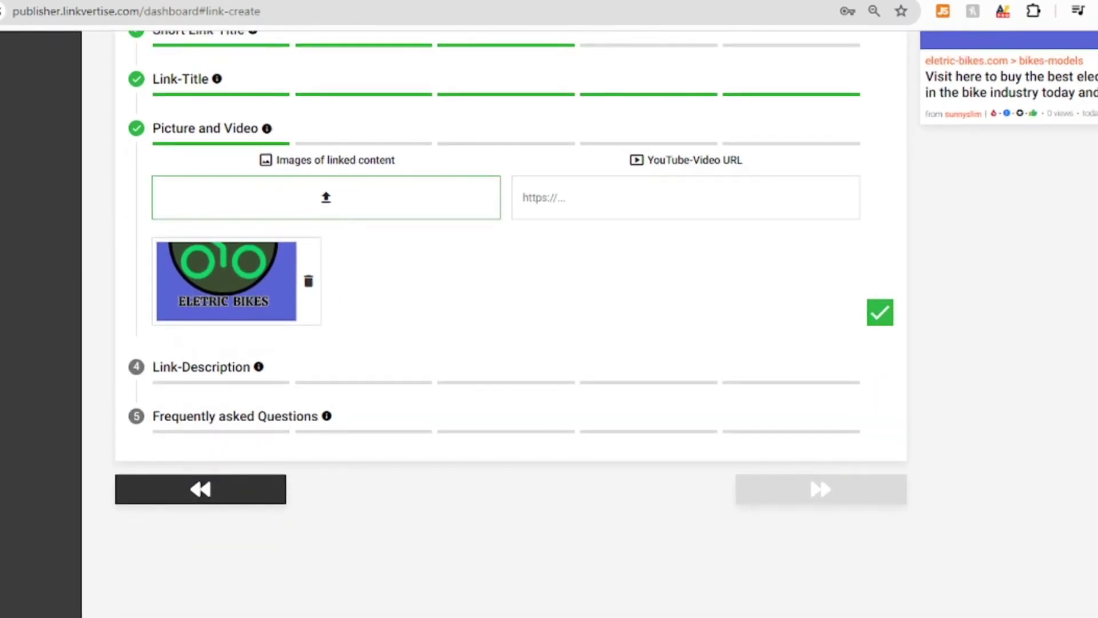
left_click(226, 372)
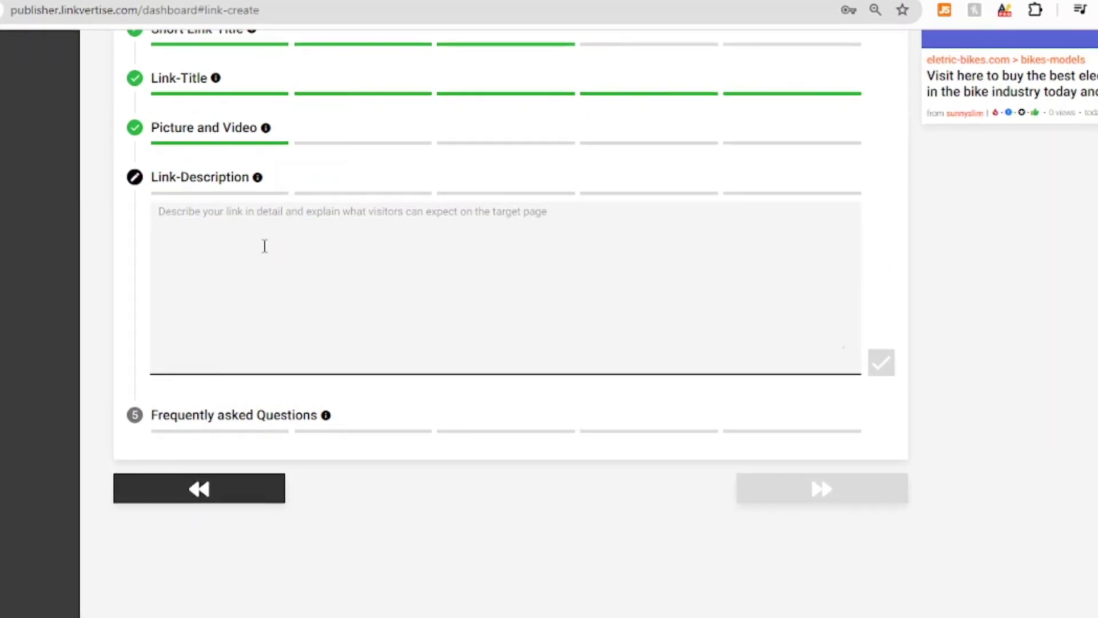
type("electric bikes 2024")
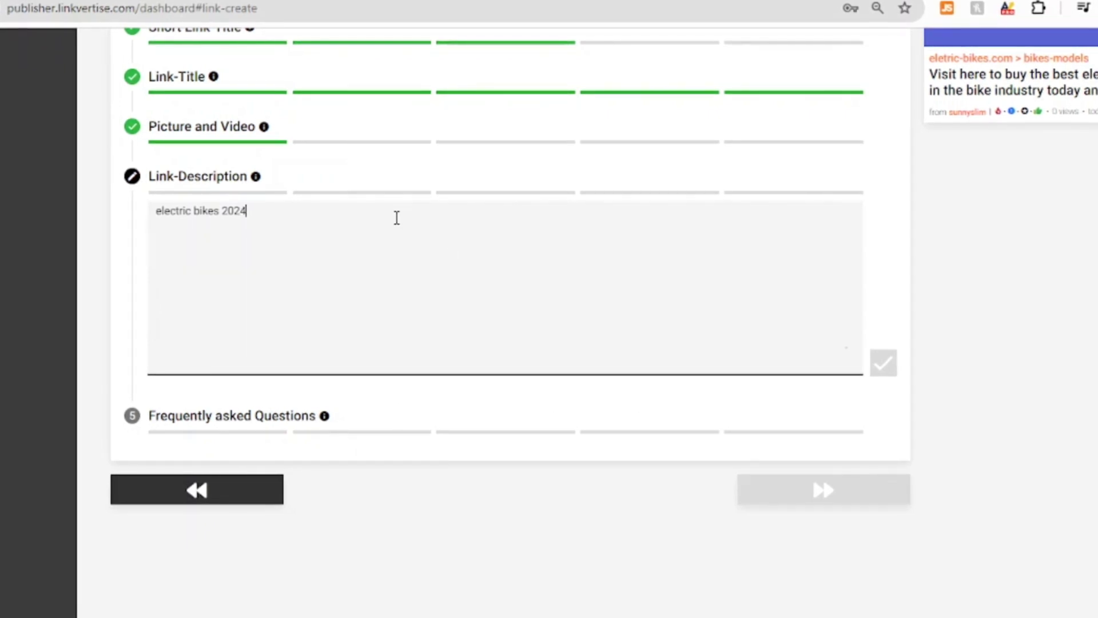
type("and")
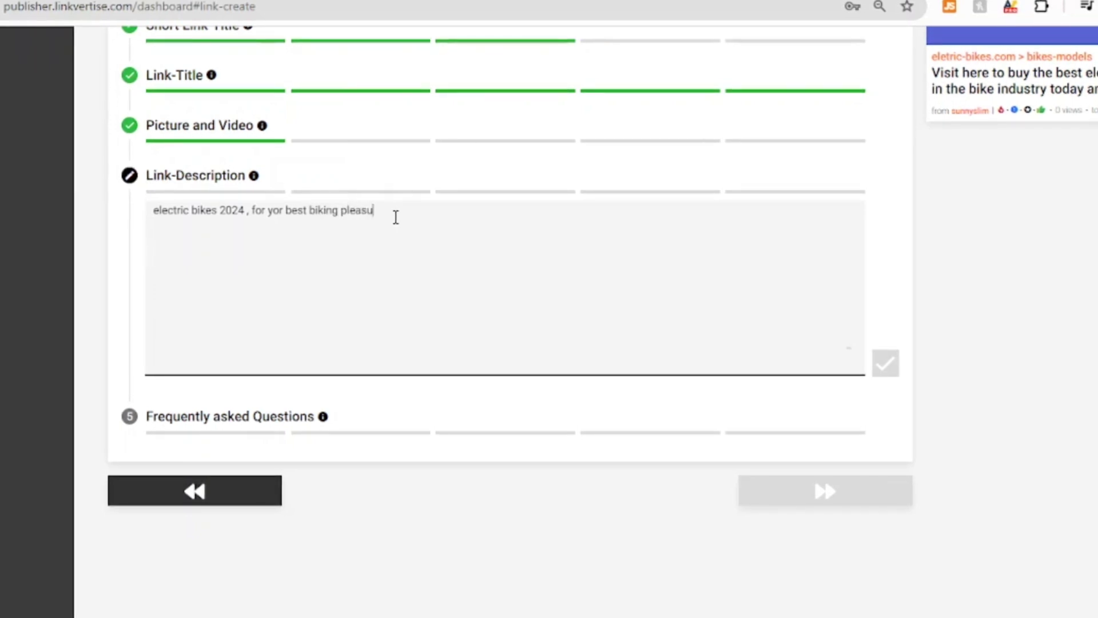
type("in the b")
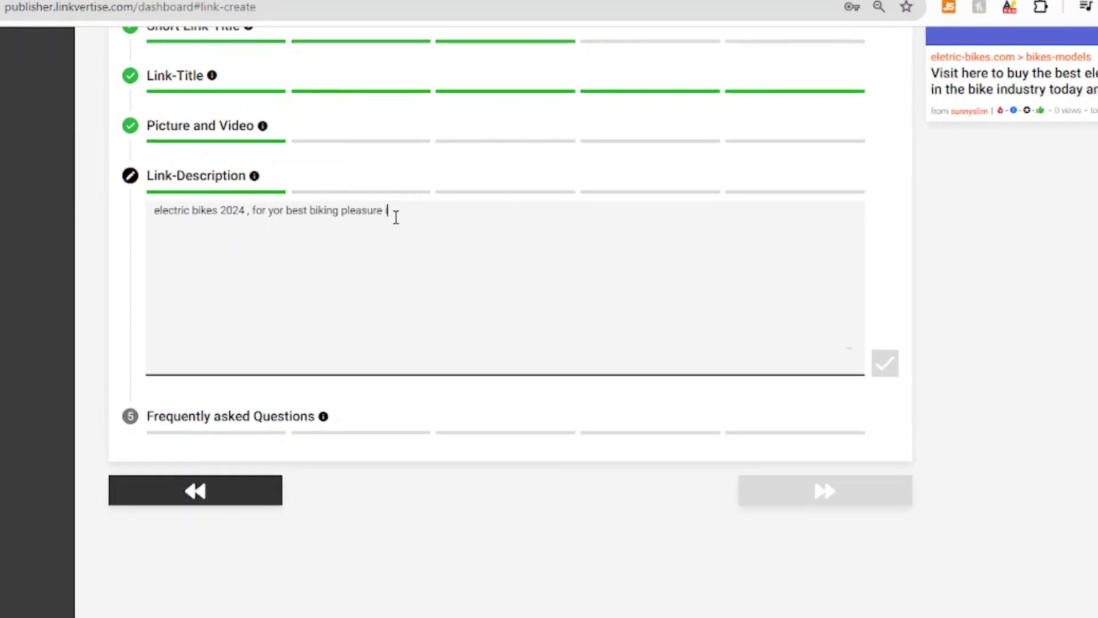
type("ike industry")
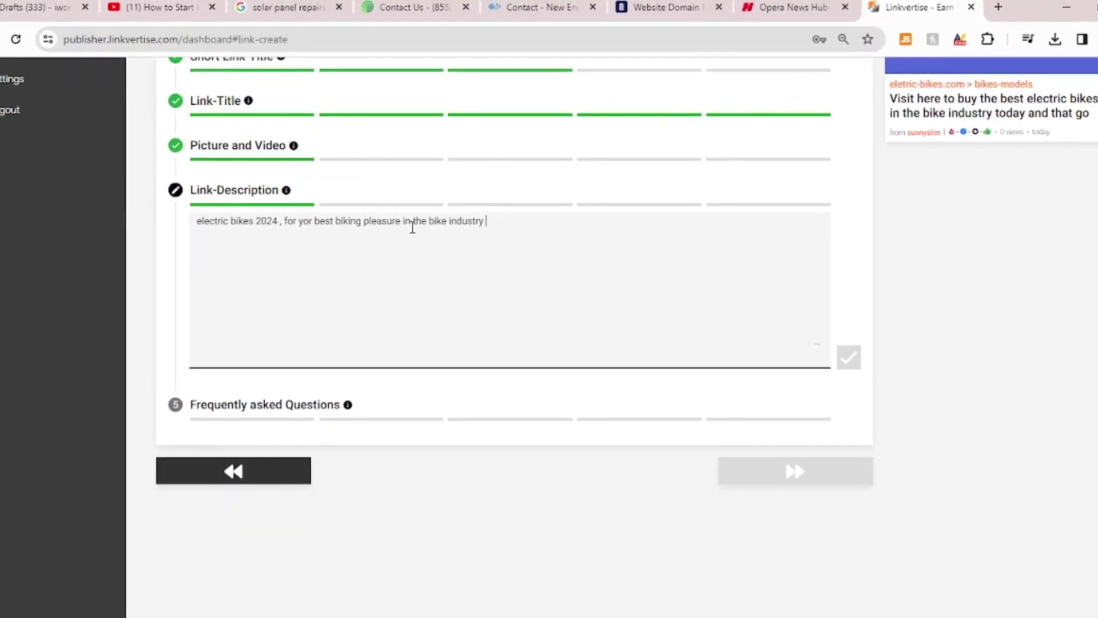
type(" ,")
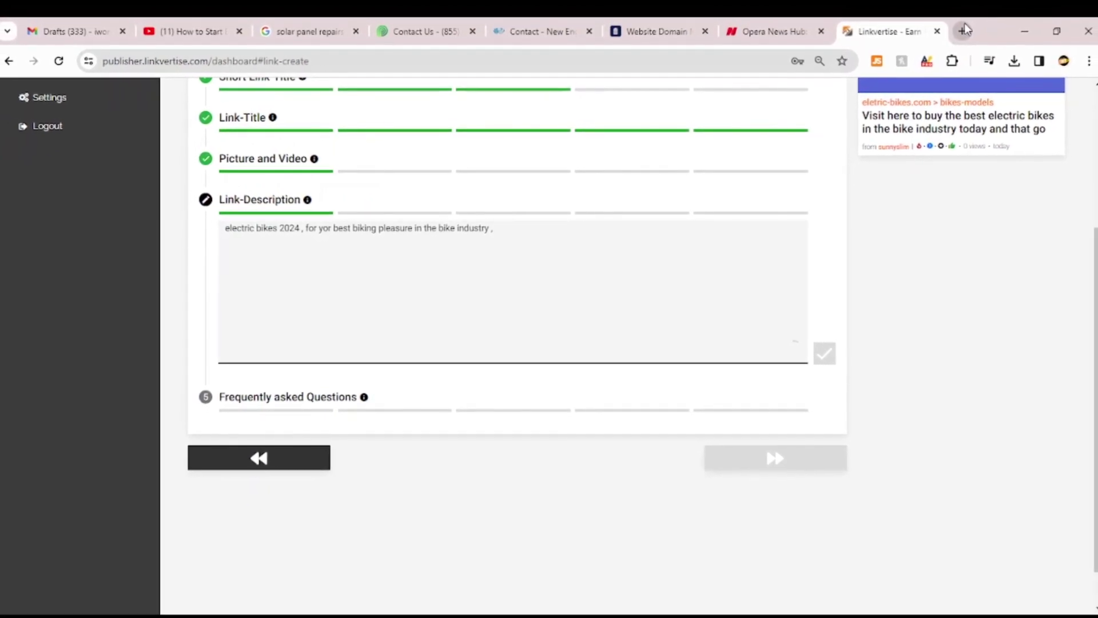
Replace the drafted link description with ChatGPT's passages on Powerful Motors, Long-Lasting Batteries and Lightweight Design.
left_click_drag(519, 231, 174, 237)
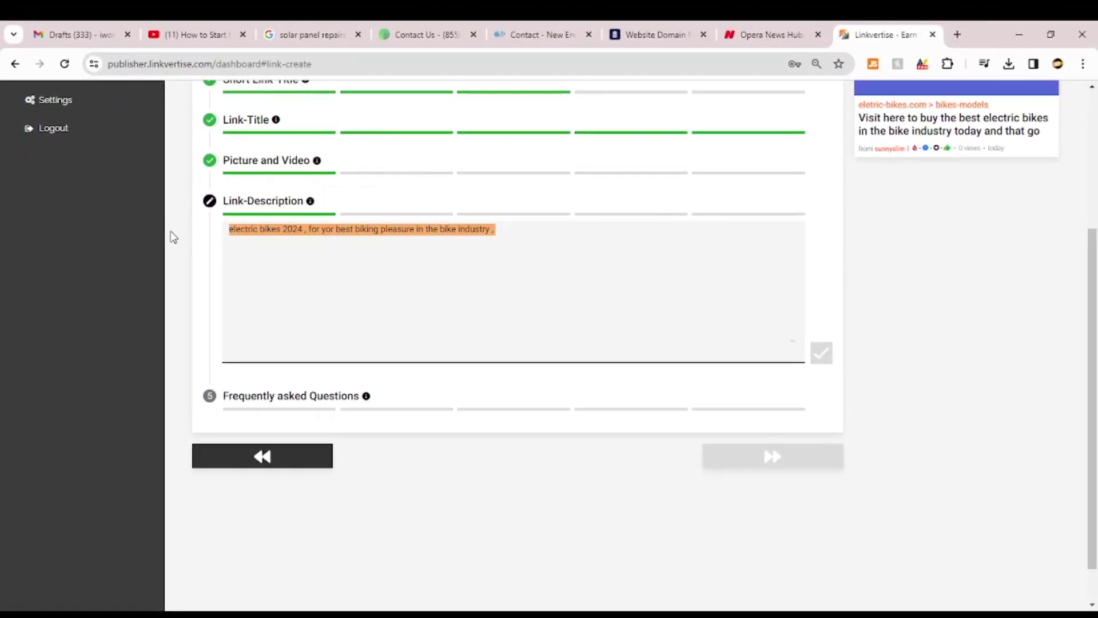
key("ctrl+c")
left_click(538, 237)
key("ctrl+v")
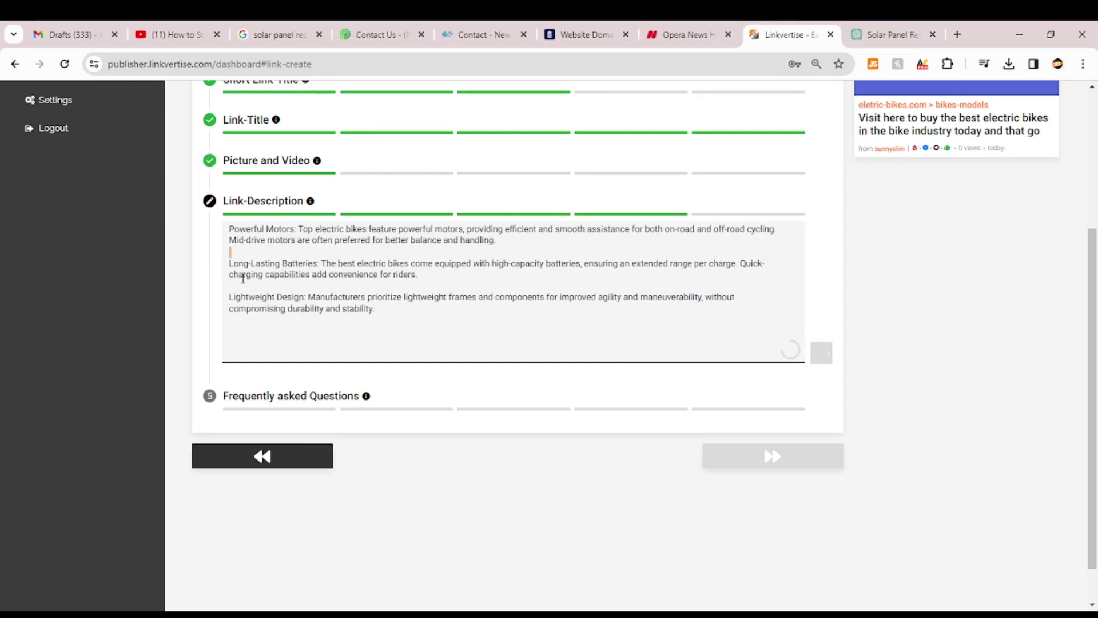
Remove the blank lines between the three paragraphs of the link description.
left_click(241, 286)
key("BackSpace")
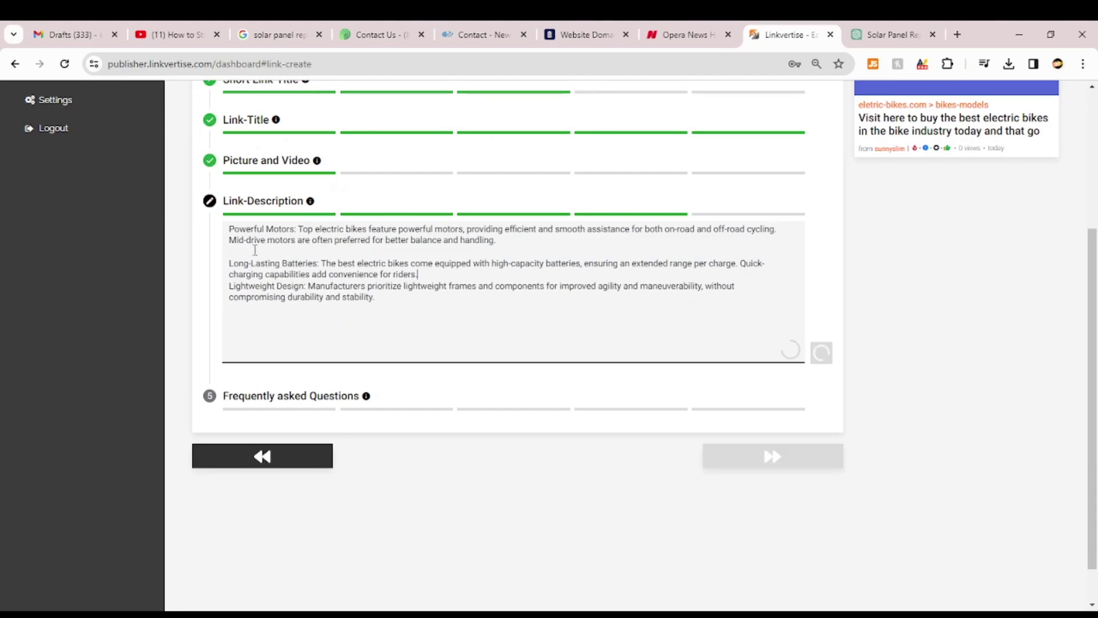
left_click(255, 251)
key("BackSpace")
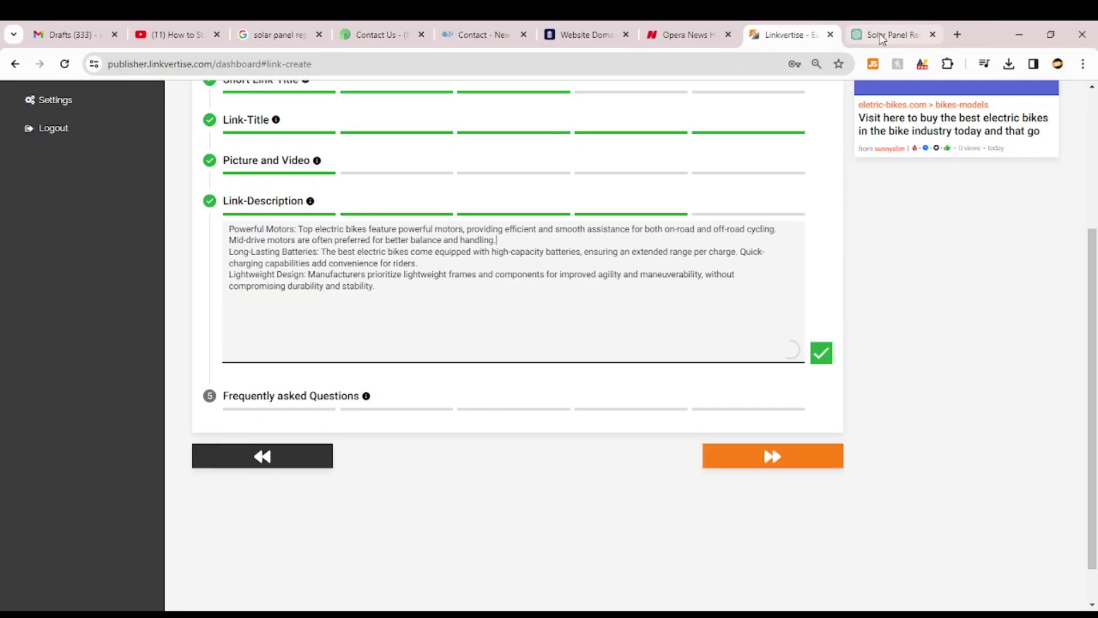
Continue to the access options, keep Non-skippable Ads and proceed to the link sharing page.
left_click(784, 466)
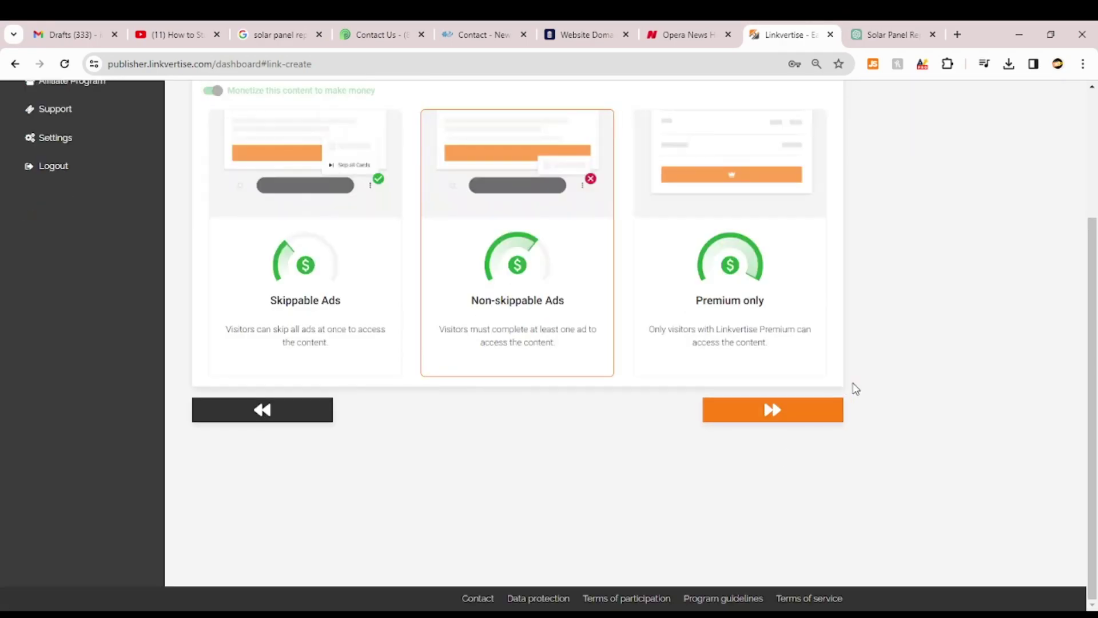
left_click_drag(1096, 405, 1097, 316)
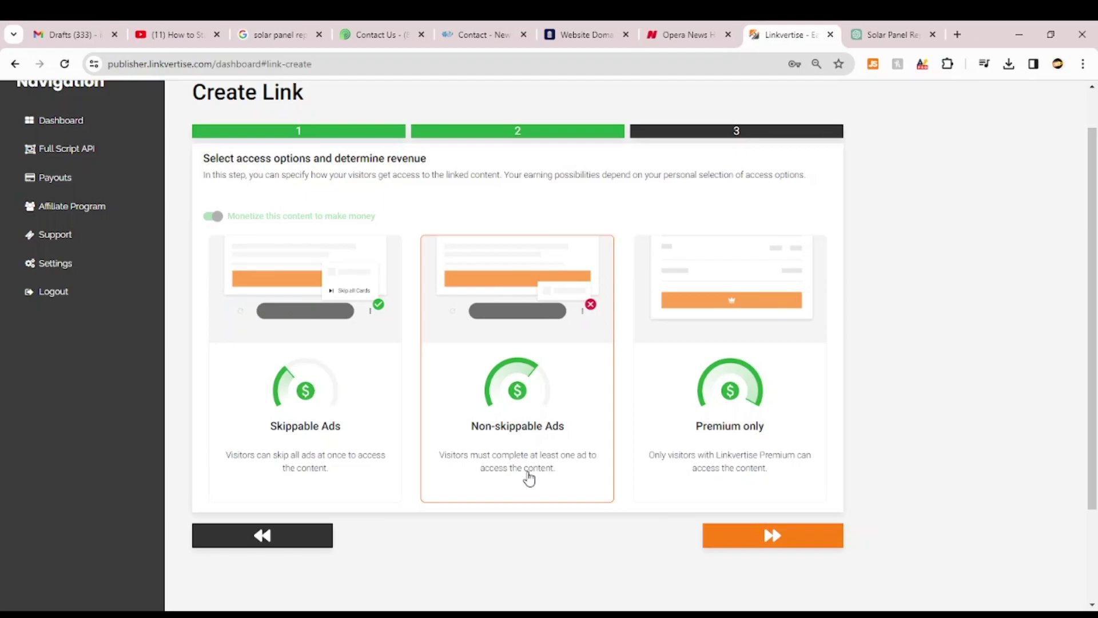
left_click(774, 536)
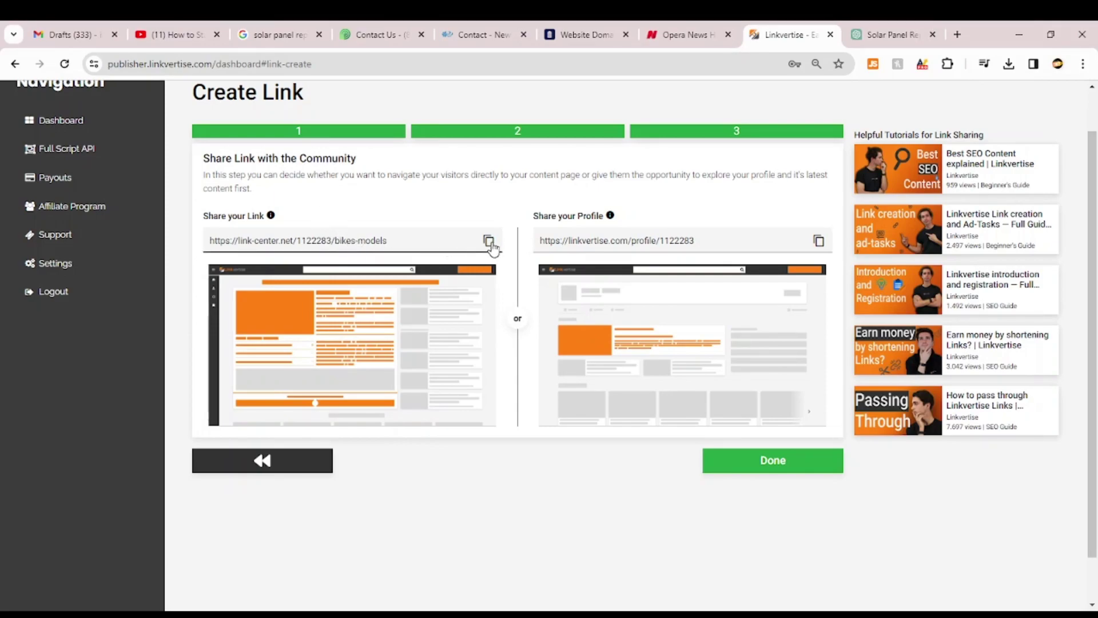
Open the bikes-models share link in a new browser tab.
mouse_move(468, 331)
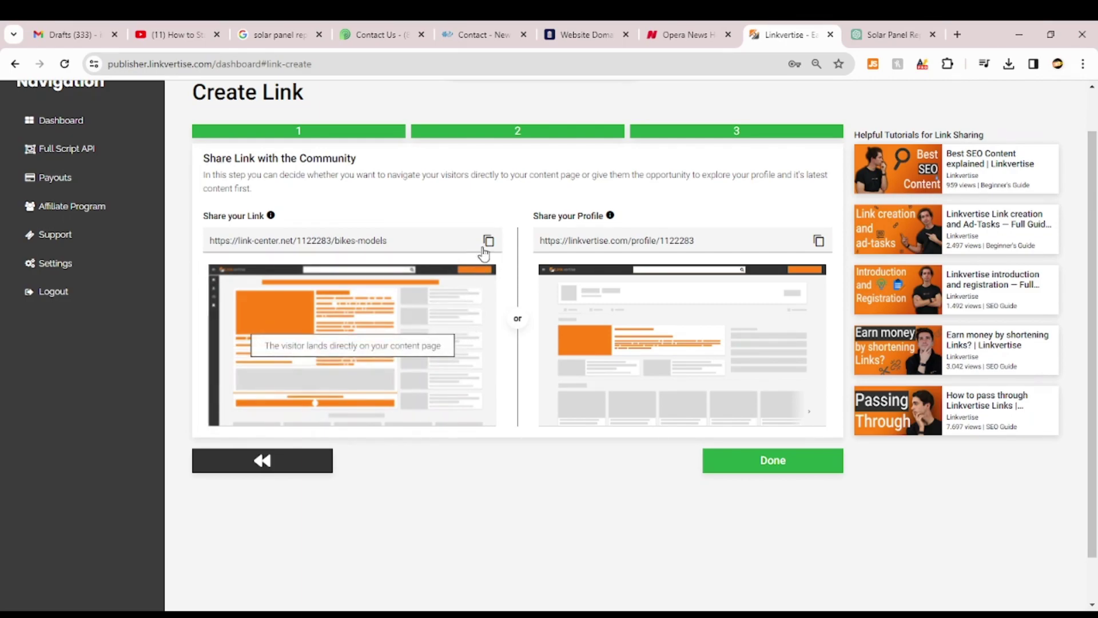
left_click(886, 34)
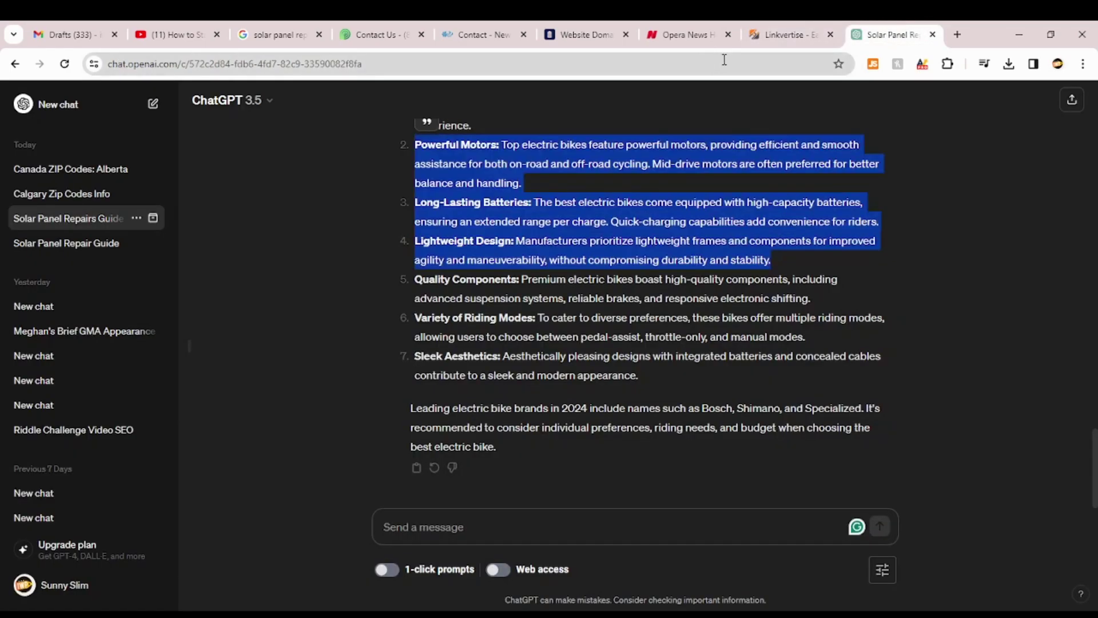
left_click(957, 34)
key("ctrl+v")
key("Return")
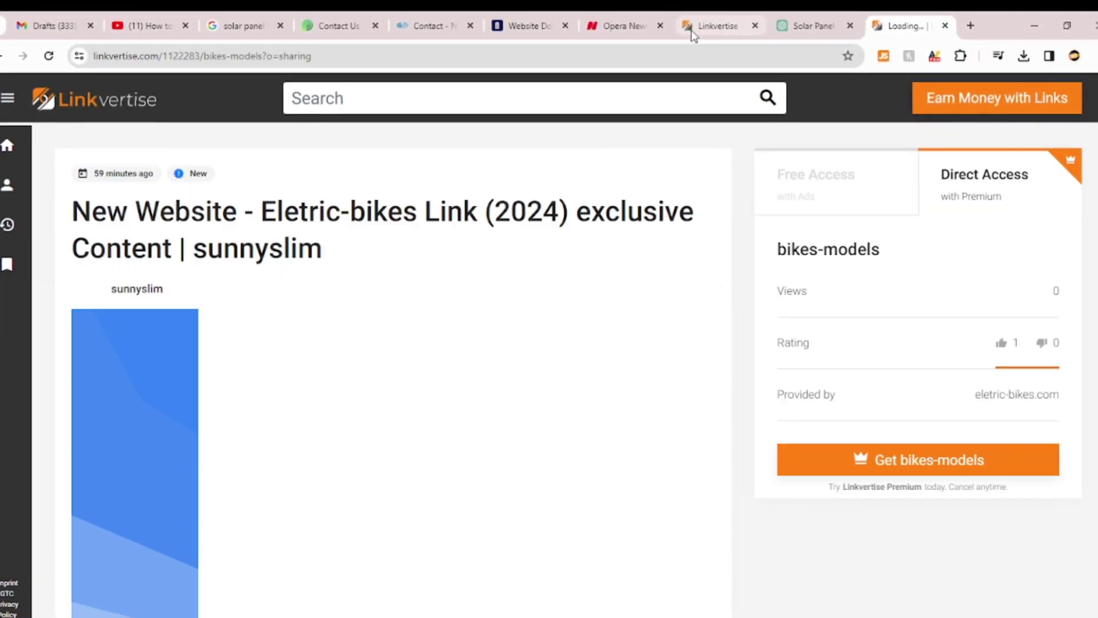
Finish the link creation in the publisher dashboard and return to the public bikes-models page.
left_click(692, 33)
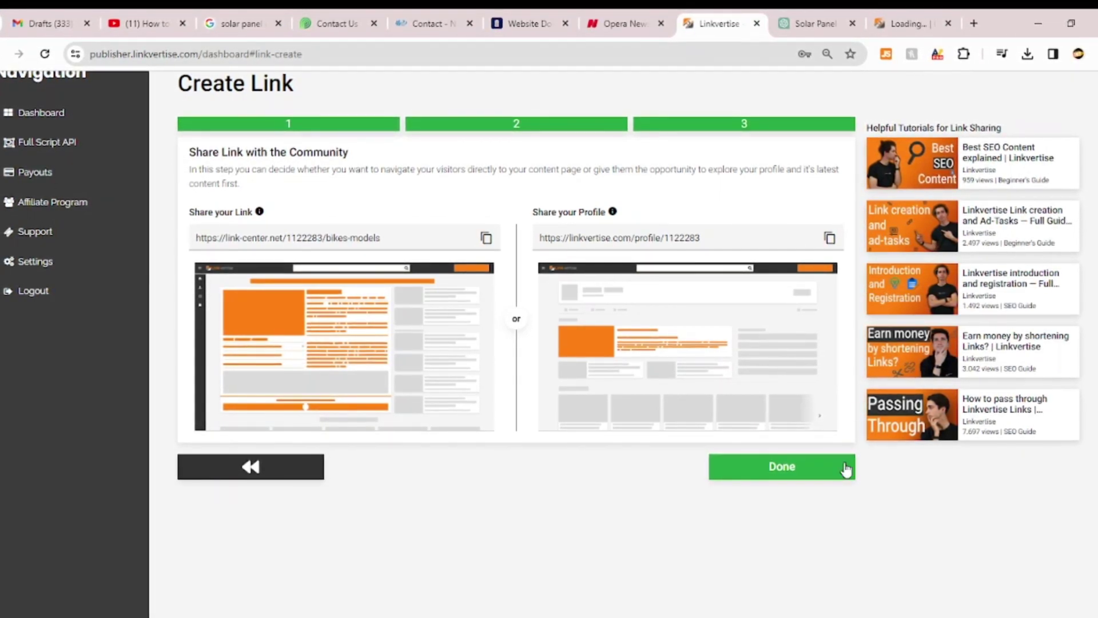
left_click(800, 474)
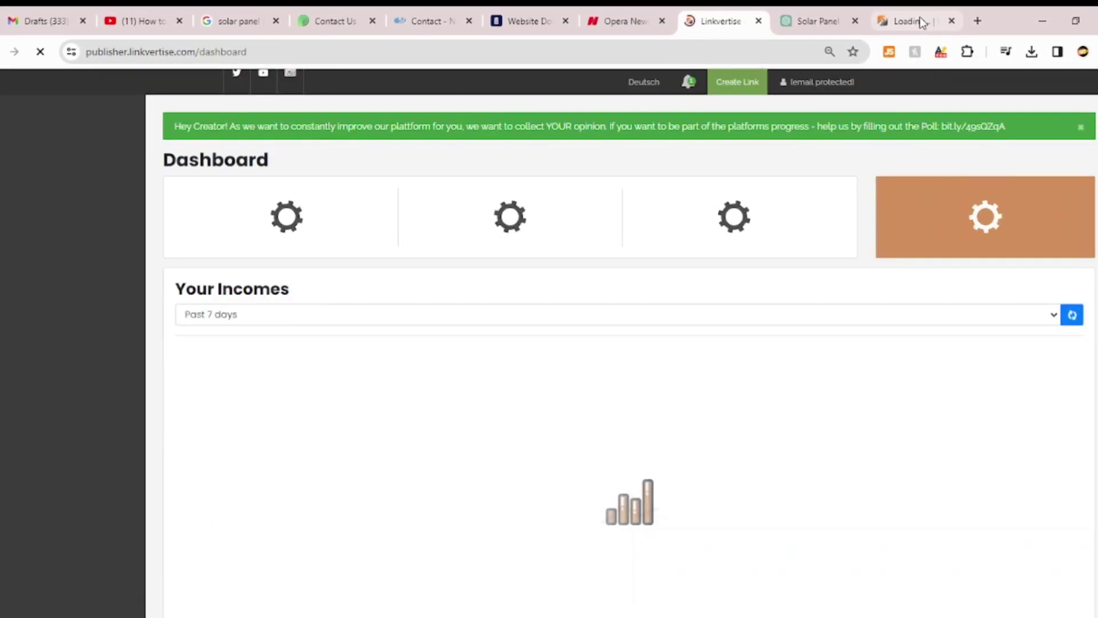
left_click(920, 16)
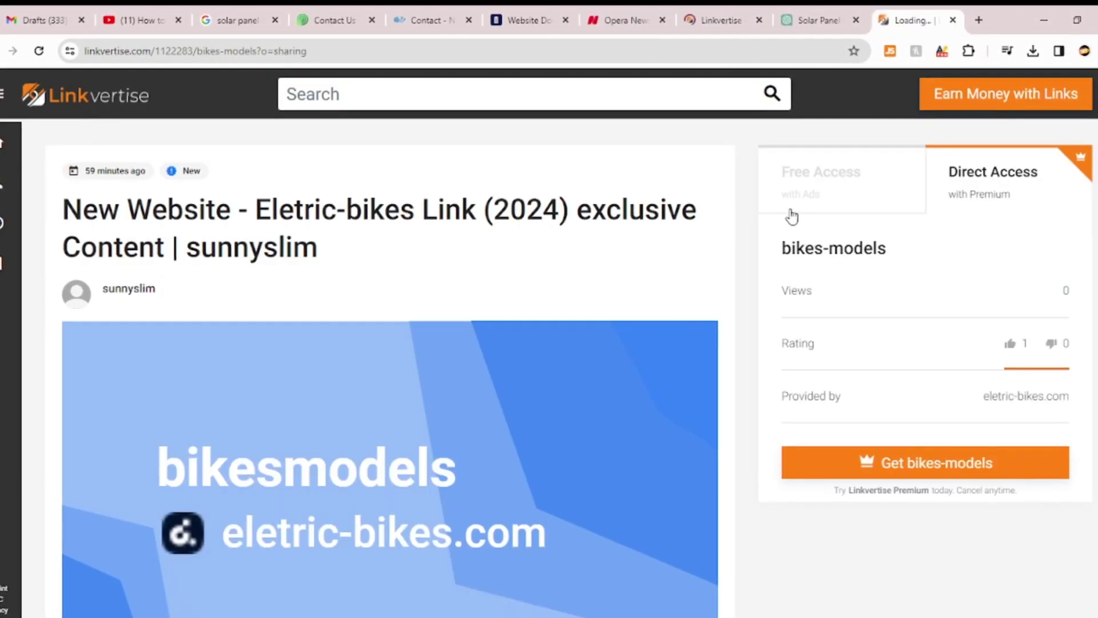
Examine the public bikes-models page, including its title, preview image, access panel and suggested content.
scroll(389, 366, "down", 1)
scroll(389, 366, "up", 1)
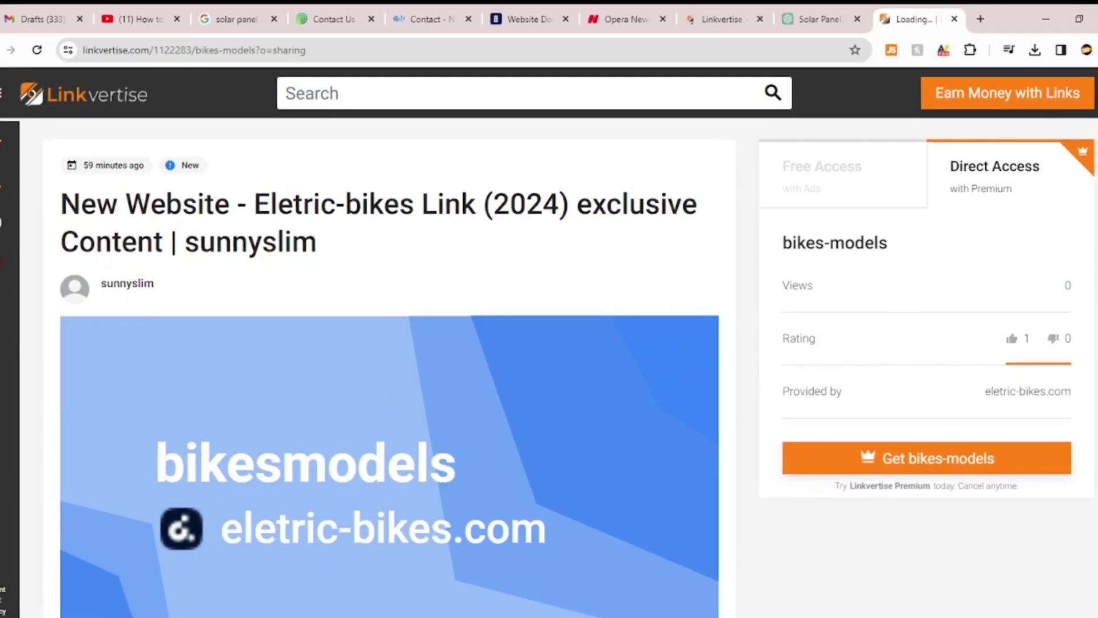
scroll(389, 366, "down", 1)
scroll(389, 366, "down", 5)
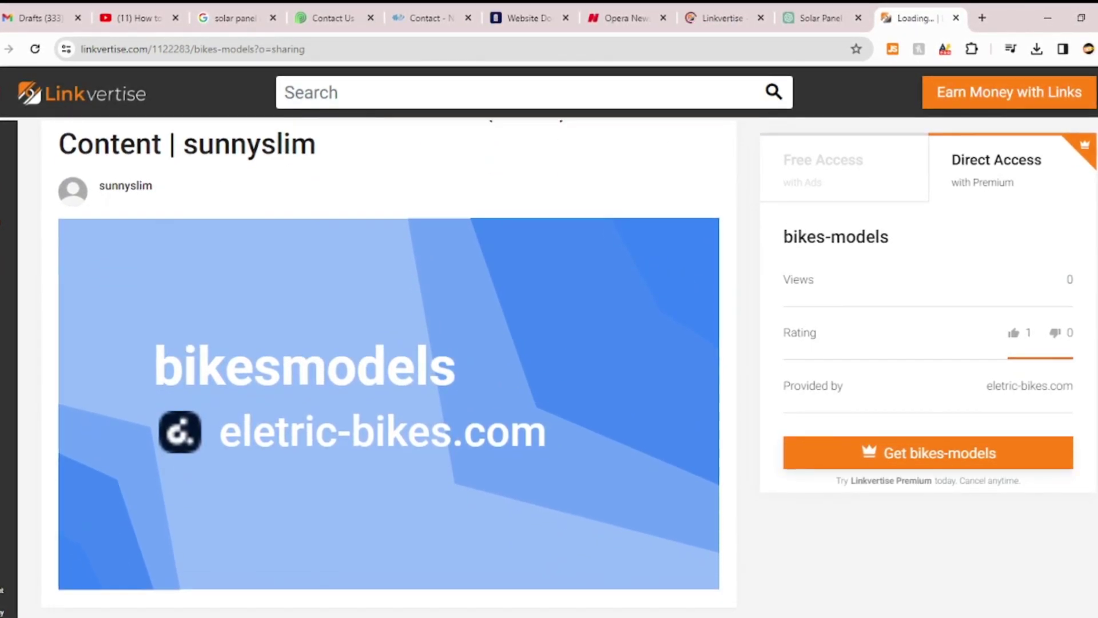
scroll(389, 366, "down", 3)
scroll(388, 366, "up", 7)
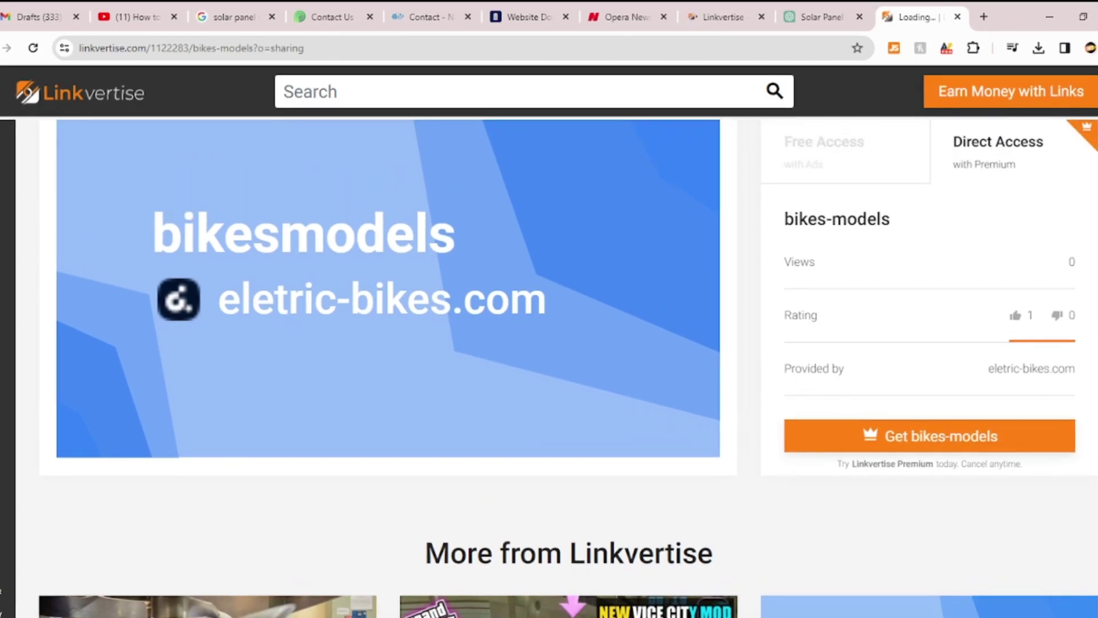
scroll(389, 366, "down", 3)
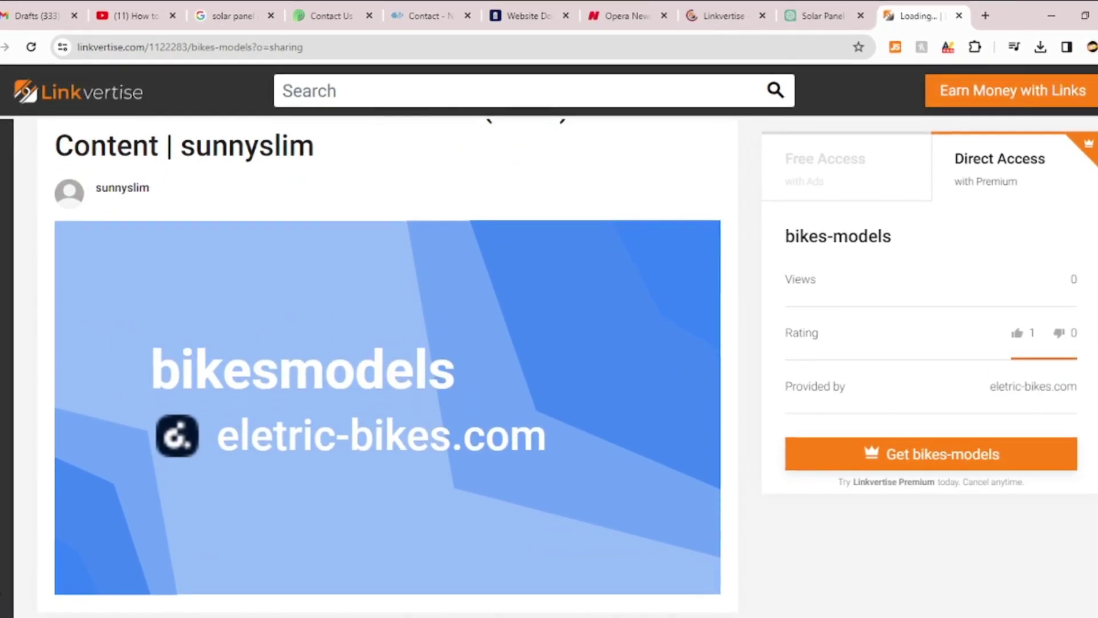
scroll(389, 320, "down", 2)
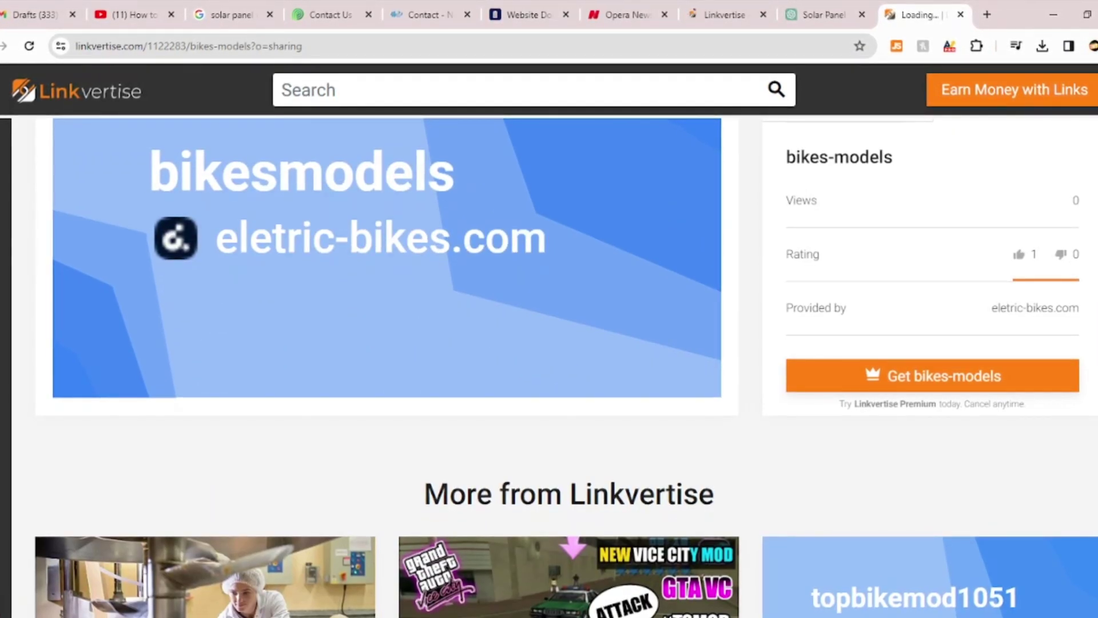
scroll(389, 366, "down", 4)
scroll(389, 366, "up", 4)
scroll(389, 320, "up", 2)
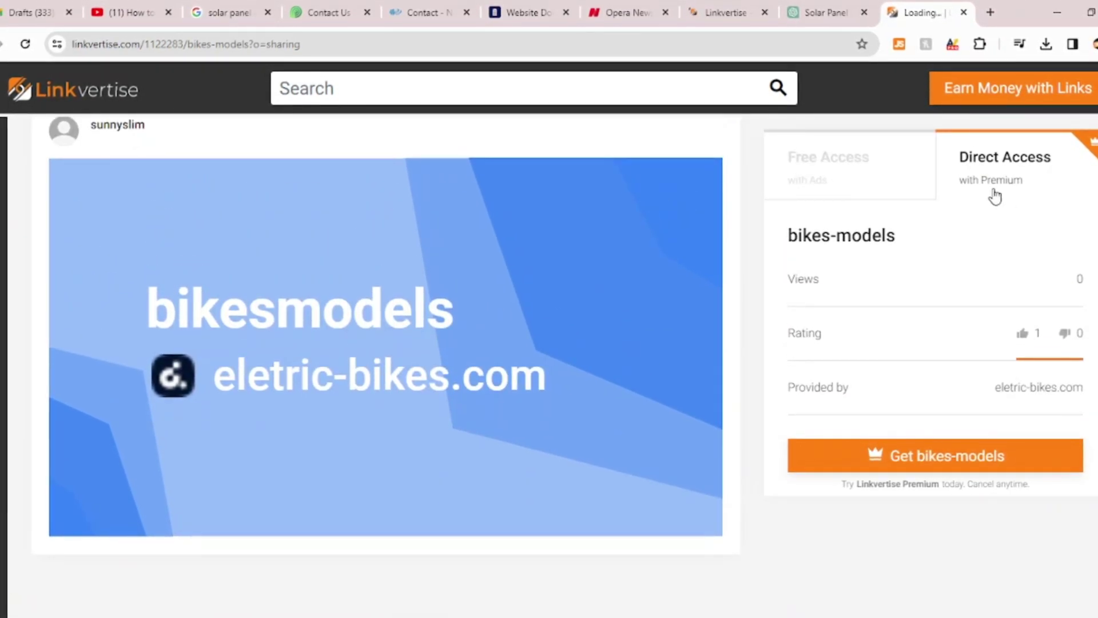
Choose Free Access with Ads for bikes-models, declare interest in the food packaging ad and open its Learn more page.
left_click(853, 177)
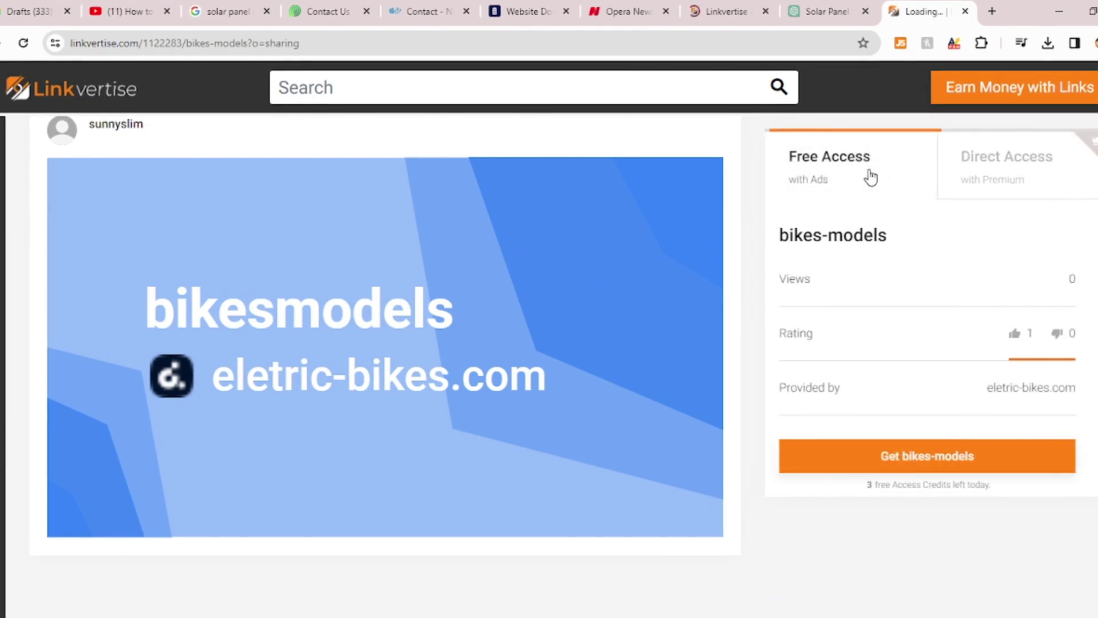
left_click(930, 460)
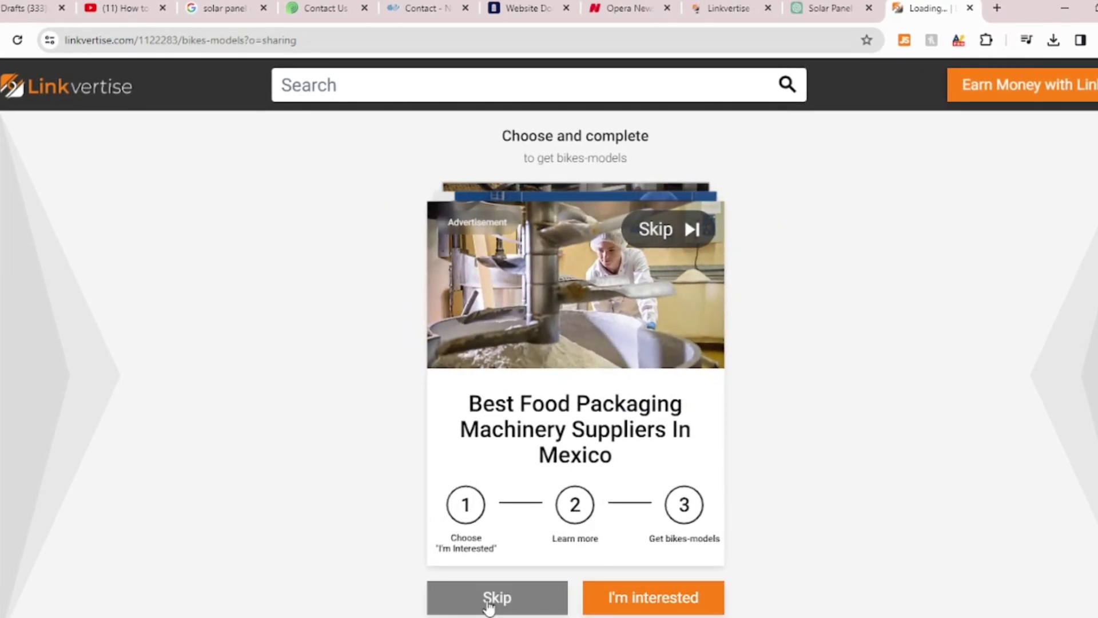
left_click(648, 601)
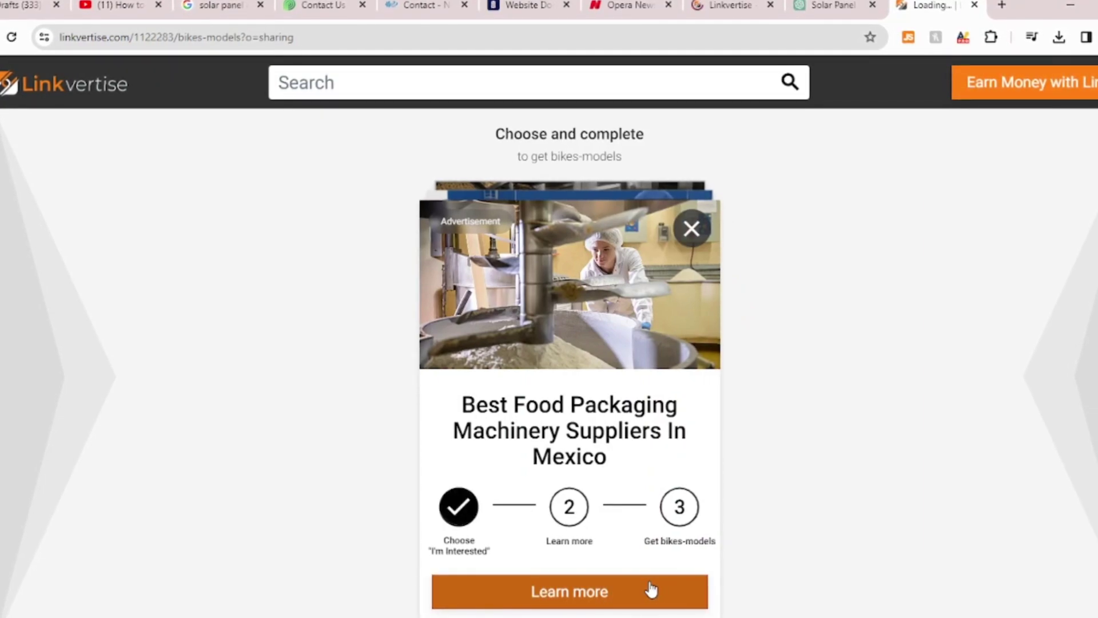
left_click(602, 598)
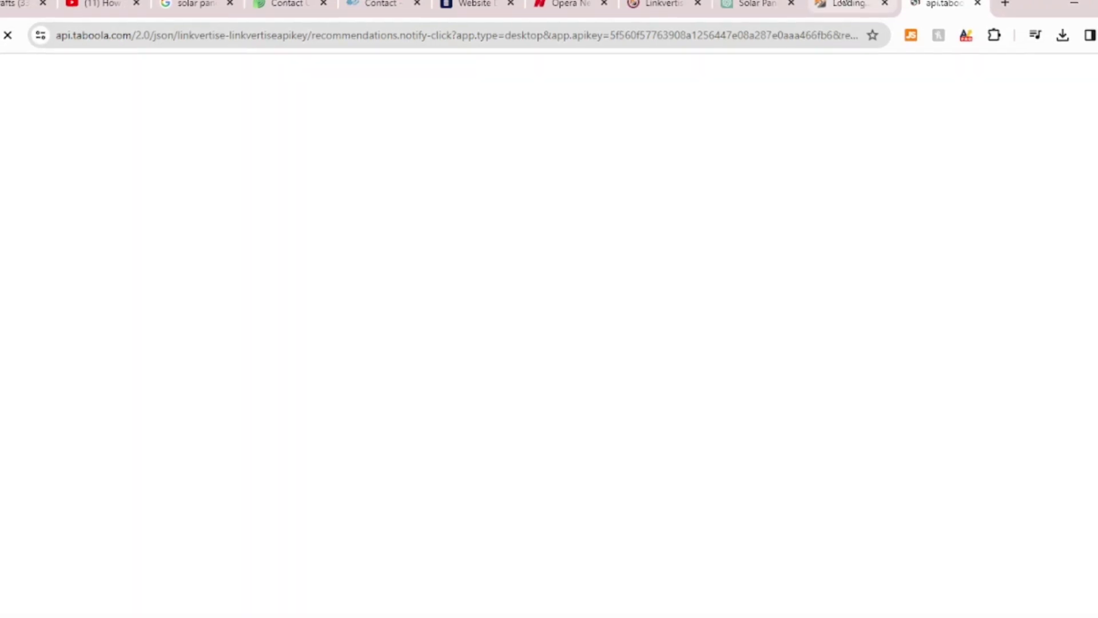
Return to the bikes-models page, reopen the ad's Learn more page and close the advertiser tabs.
left_click(843, 4)
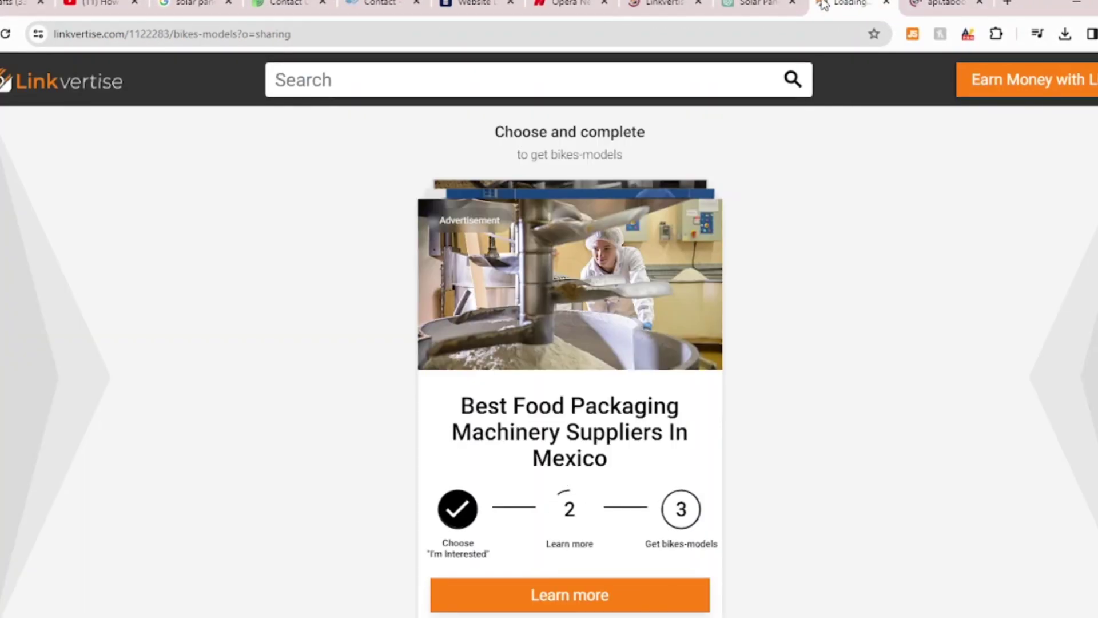
left_click(604, 596)
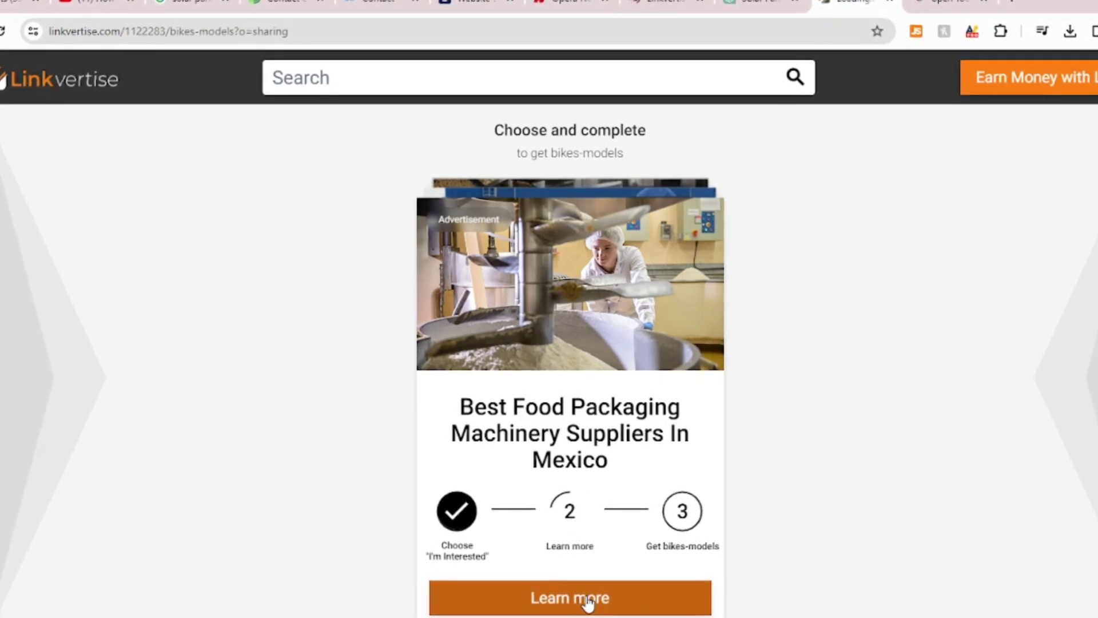
left_click(588, 598)
left_click(959, 6)
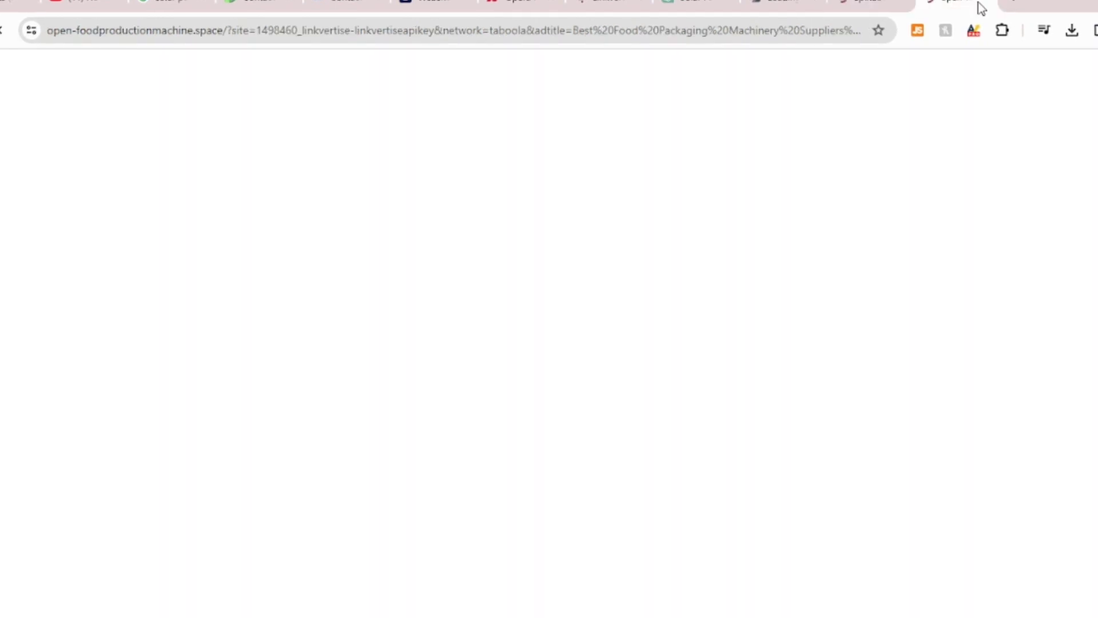
key("ctrl+w")
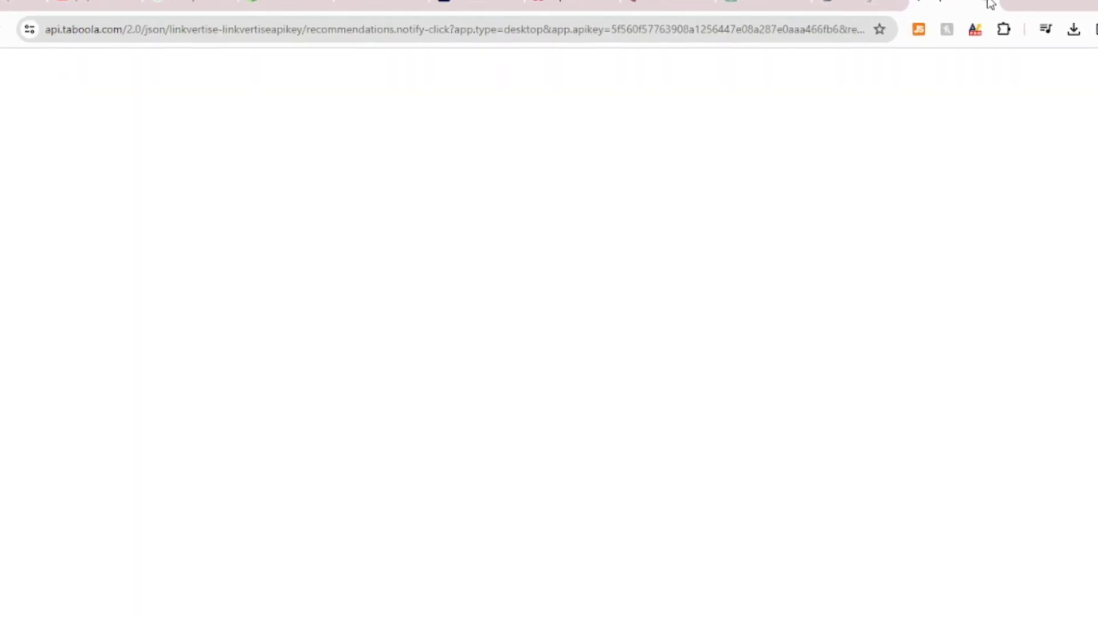
key("ctrl+w")
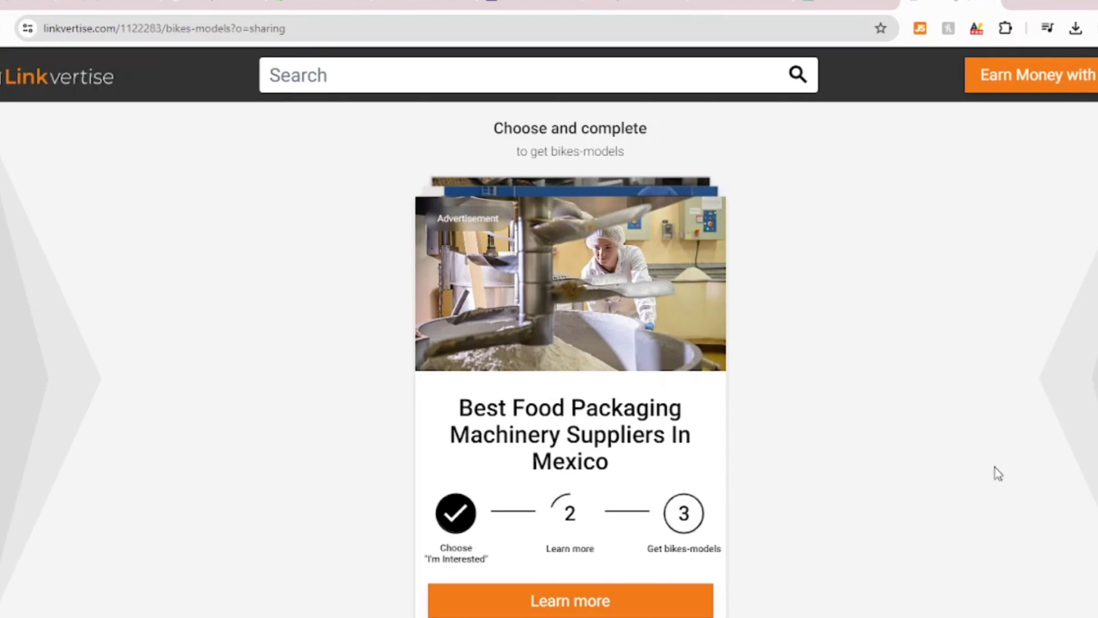
Retry the Learn more stage of the food packaging ad from the bikes-models page.
scroll(961, 546, "down", 1)
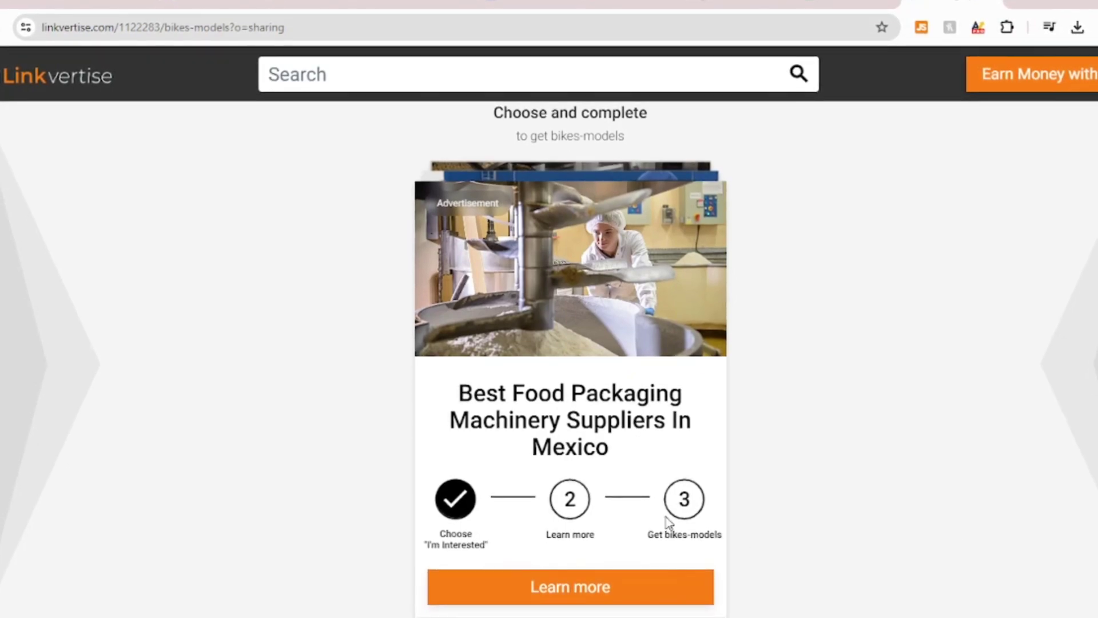
left_click(651, 598)
left_click(852, 3)
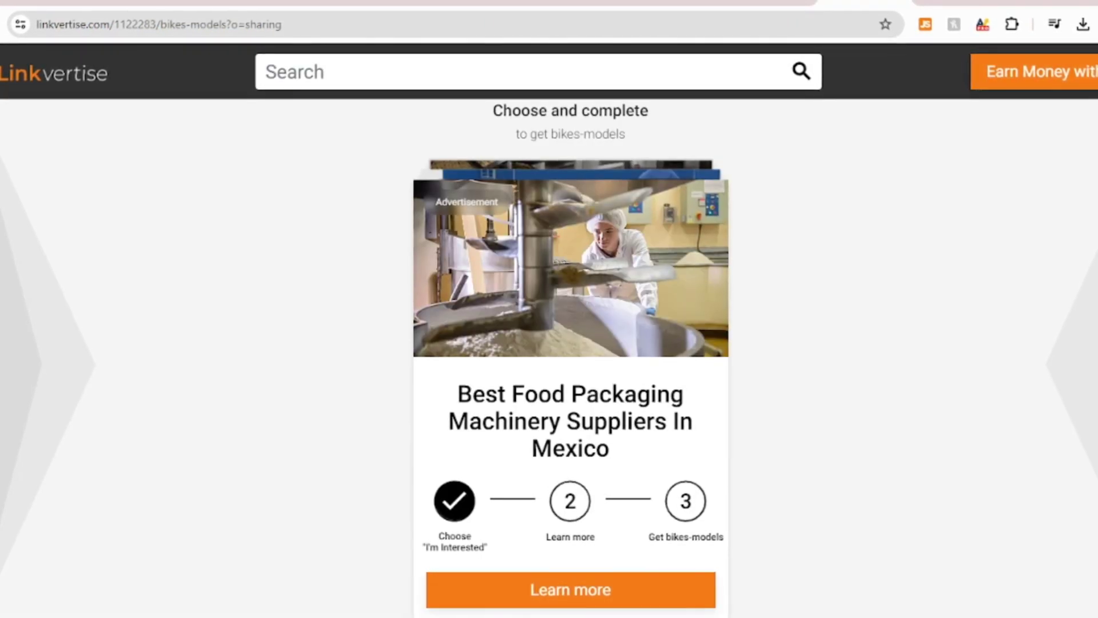
key("ctrl+minus")
key("ctrl+minus")
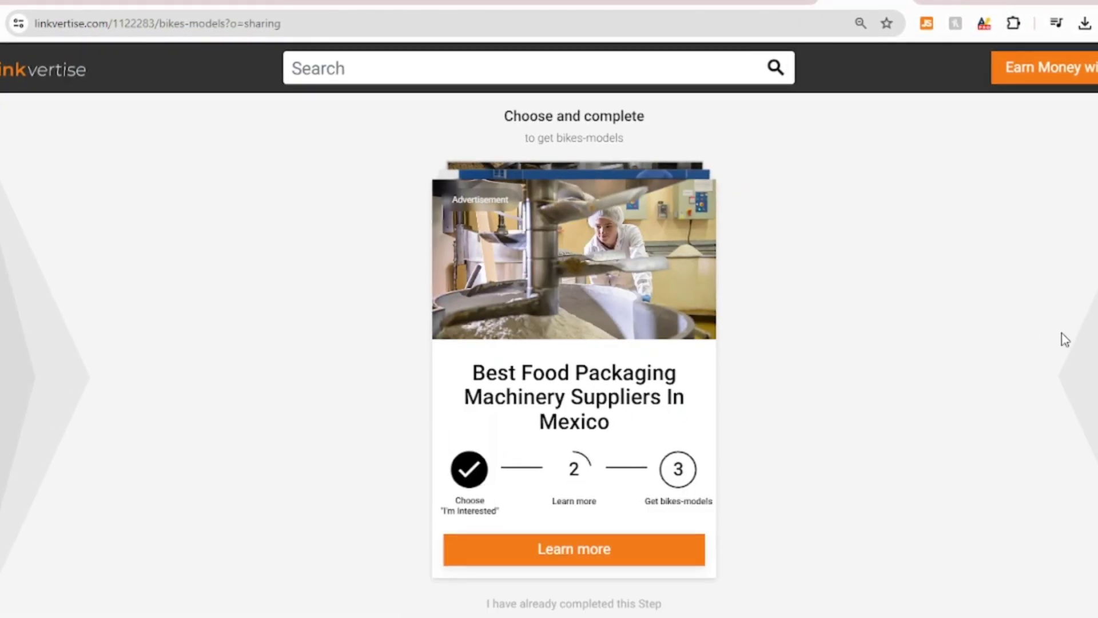
left_click(594, 547)
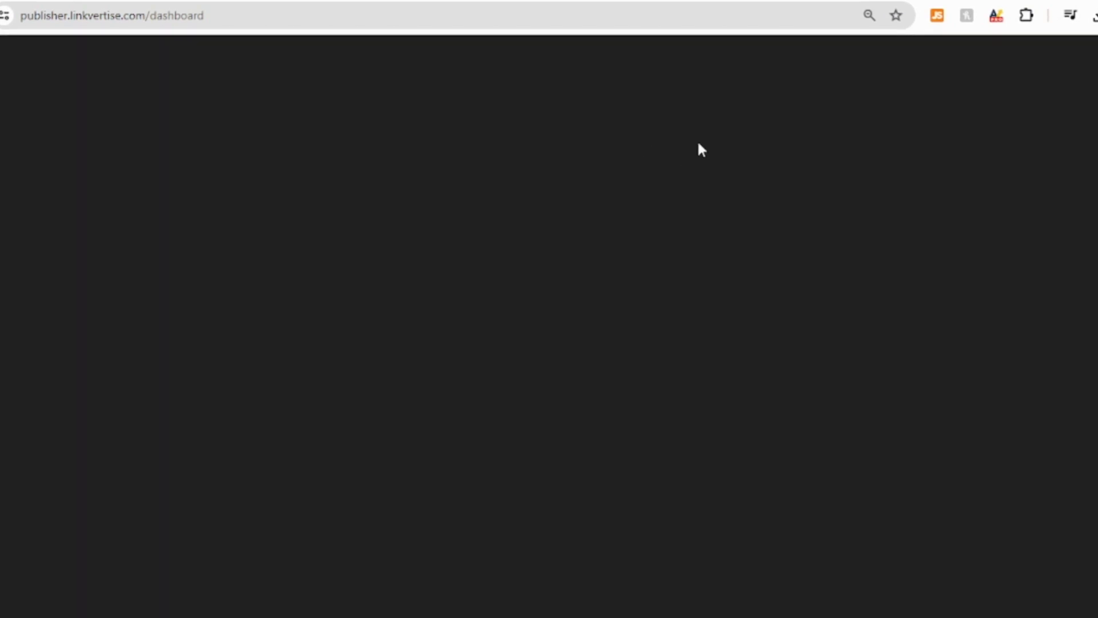
Examine the publisher dashboard's statistics, the bikes-models entry under Your Links and the program policies.
scroll(906, 209, "down", 2)
scroll(549, 326, "up", 2)
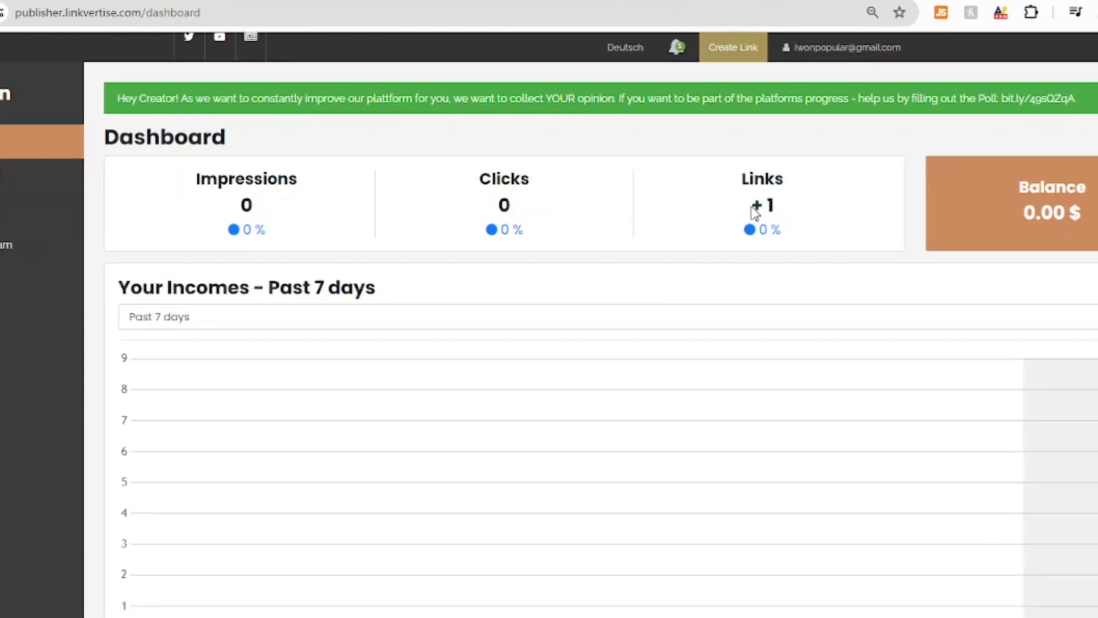
scroll(1042, 212, "down", 12)
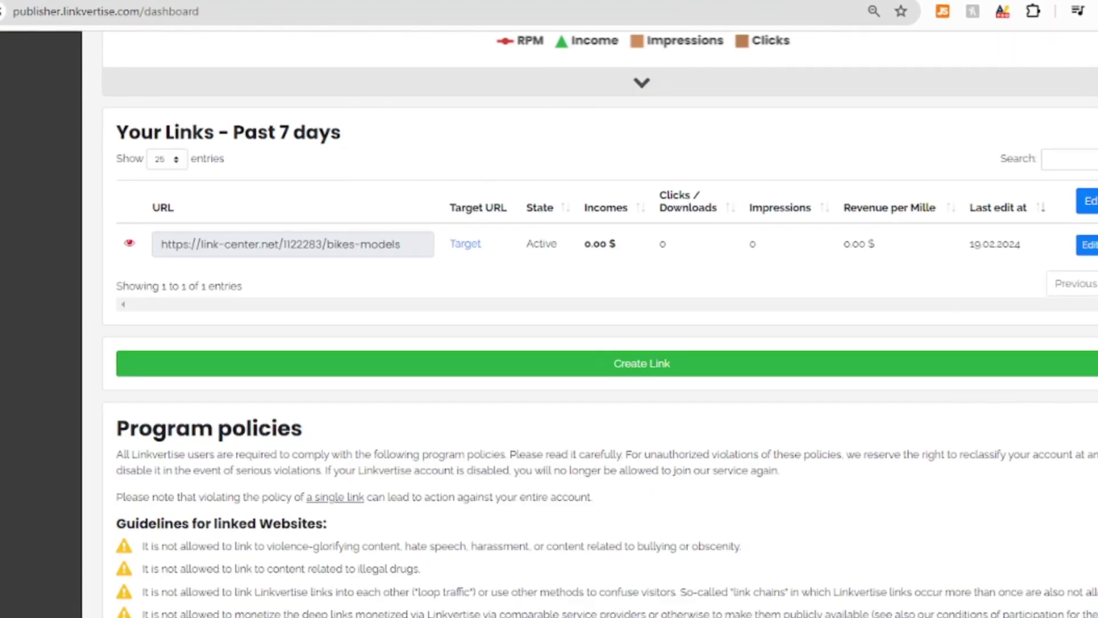
triple_click(369, 246)
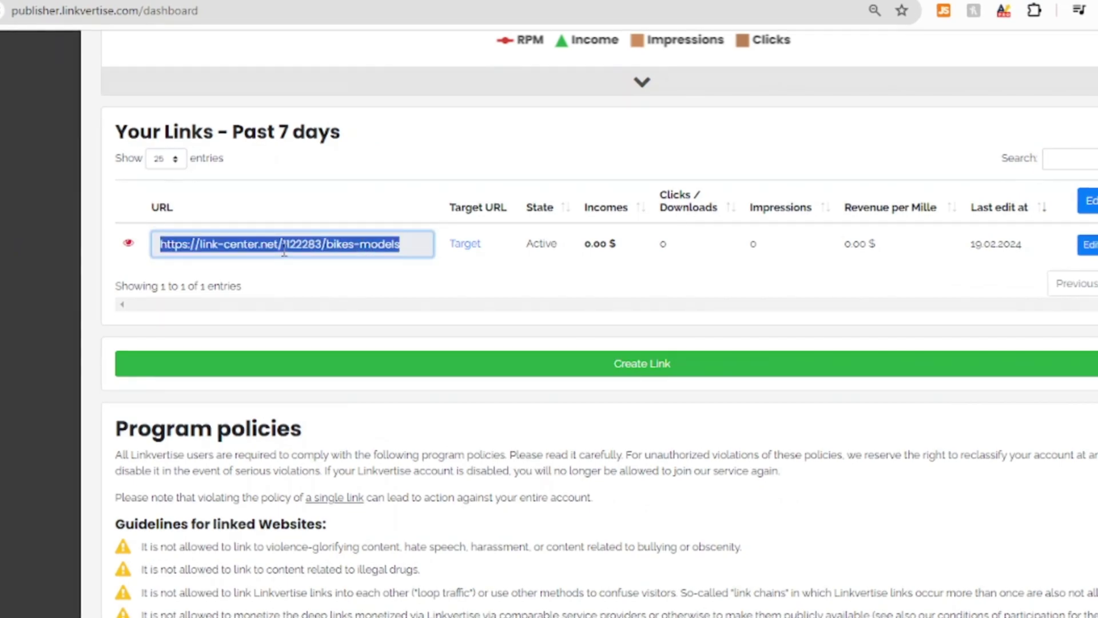
mouse_move(478, 256)
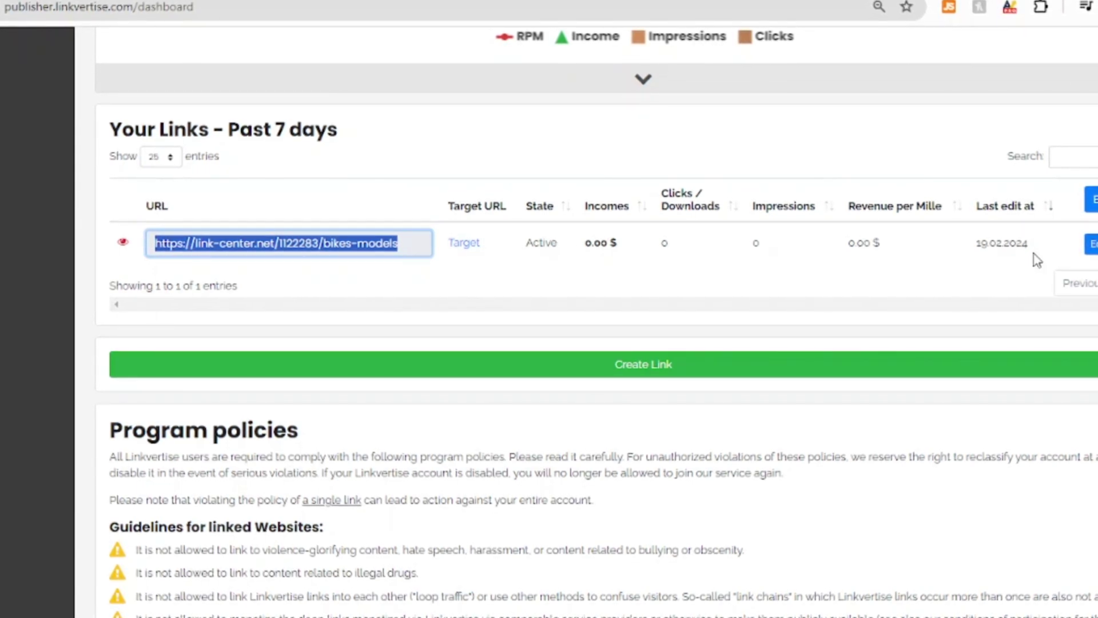
scroll(1017, 262, "down", 4)
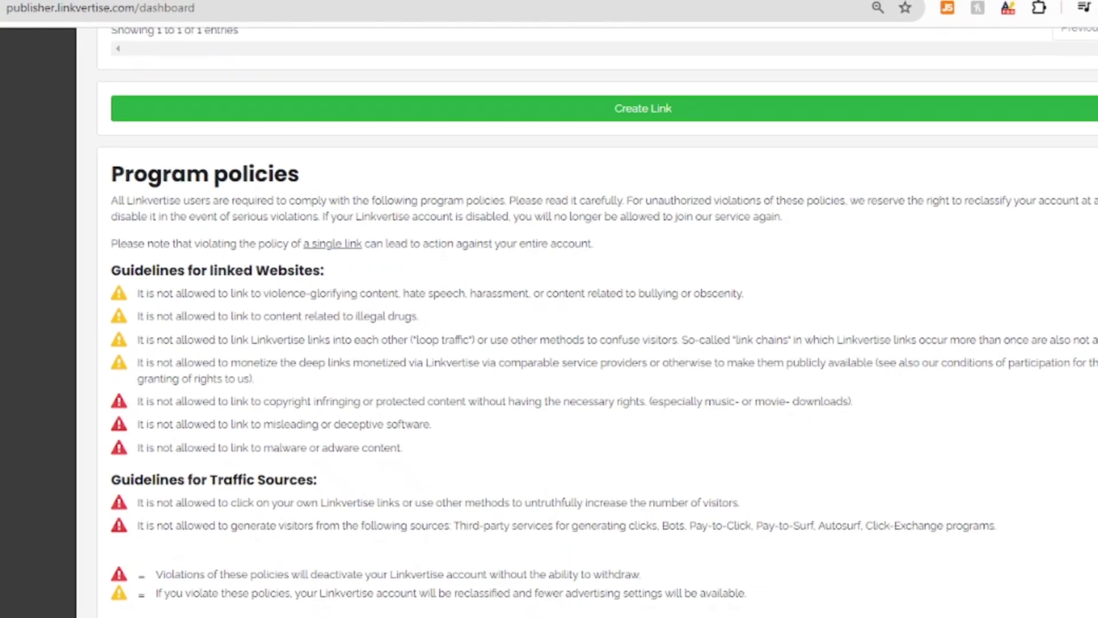
scroll(147, 217, "up", 10)
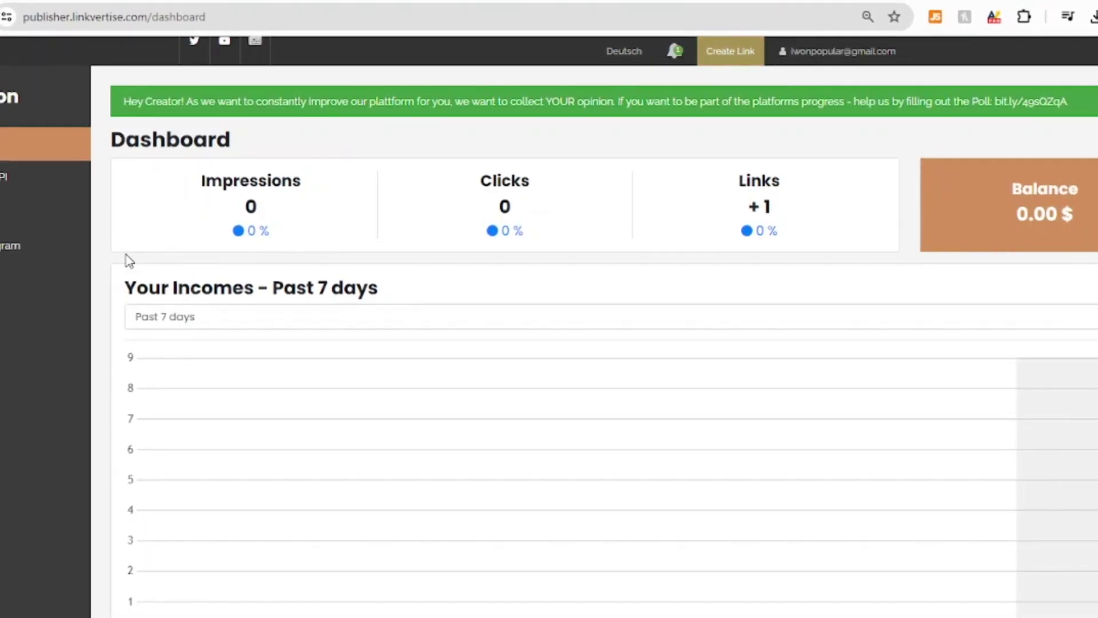
Open the Support page, expand the question on when a successful payment arrives and look over the helpful article topics.
left_click(40, 278)
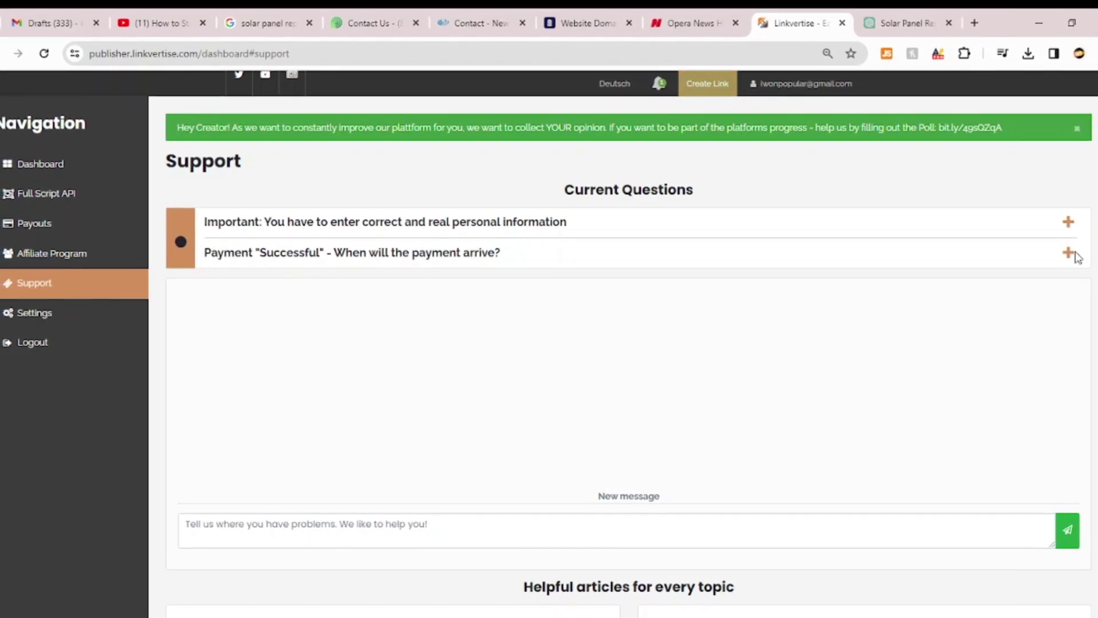
left_click(1069, 252)
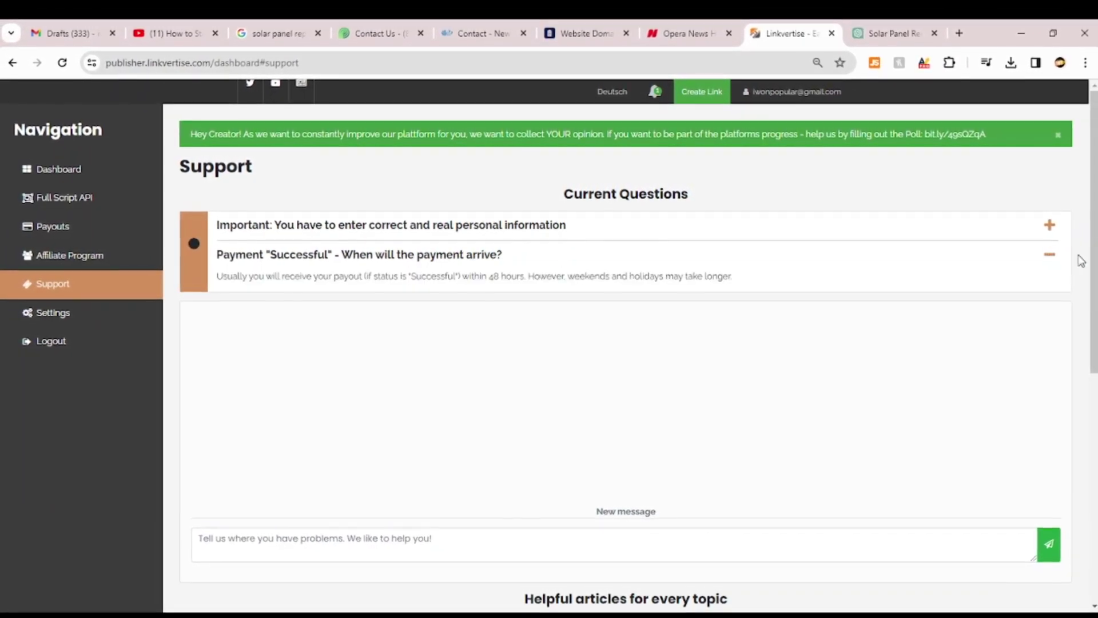
left_click_drag(1093, 260, 1095, 486)
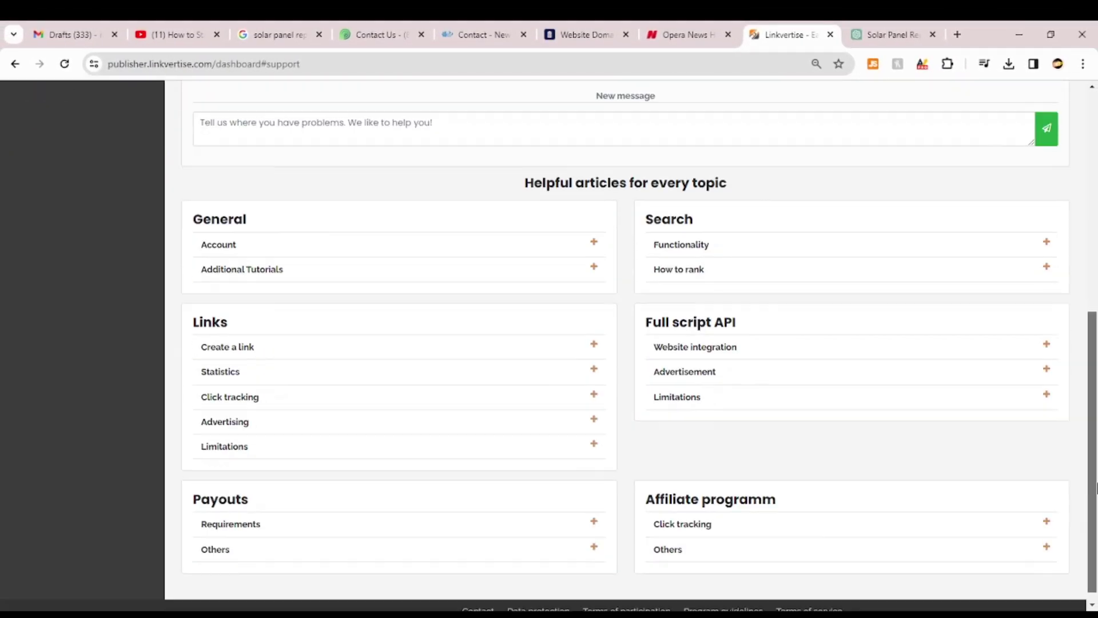